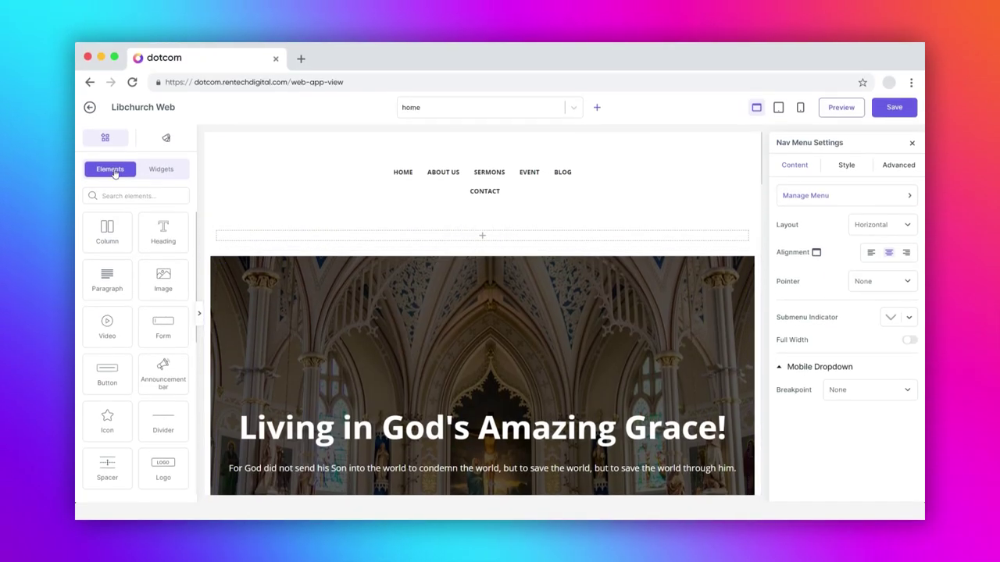
Step: Drag a Logo element from the Elements panel into the empty row under the navigation menu
{"action": "left_click", "coordinate": [110, 169]}
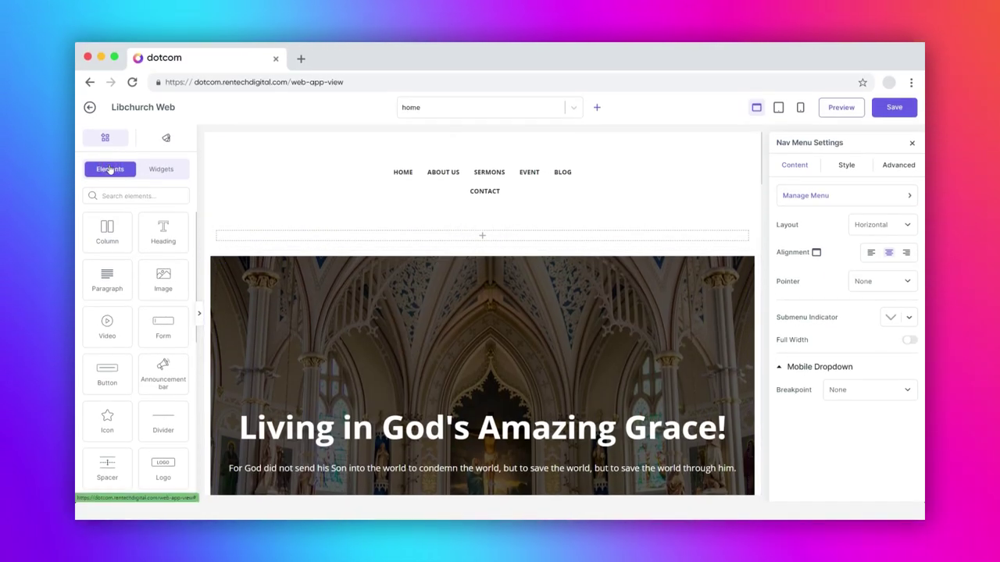
{"action": "left_click_drag", "start_coordinate": [162, 465], "coordinate": [485, 239]}
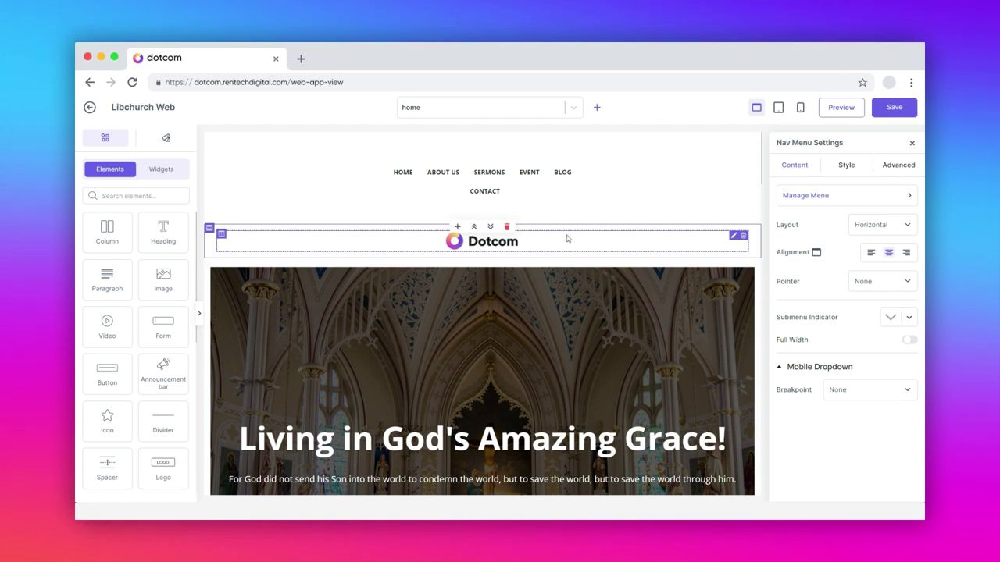
Step: Open the new logo's settings and look through its Content, Style and Advanced tabs
{"action": "left_click", "coordinate": [734, 236]}
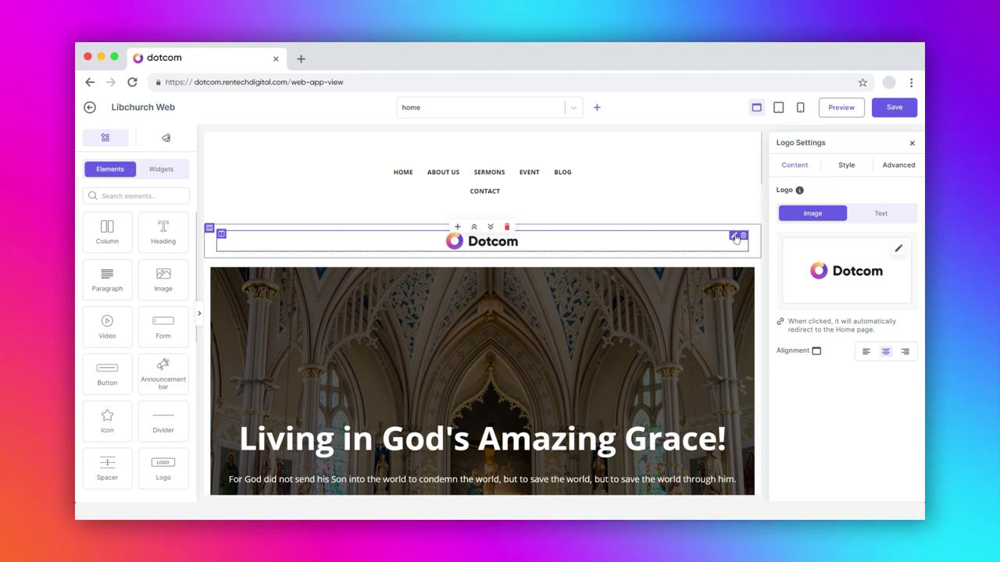
{"action": "left_click", "coordinate": [793, 164]}
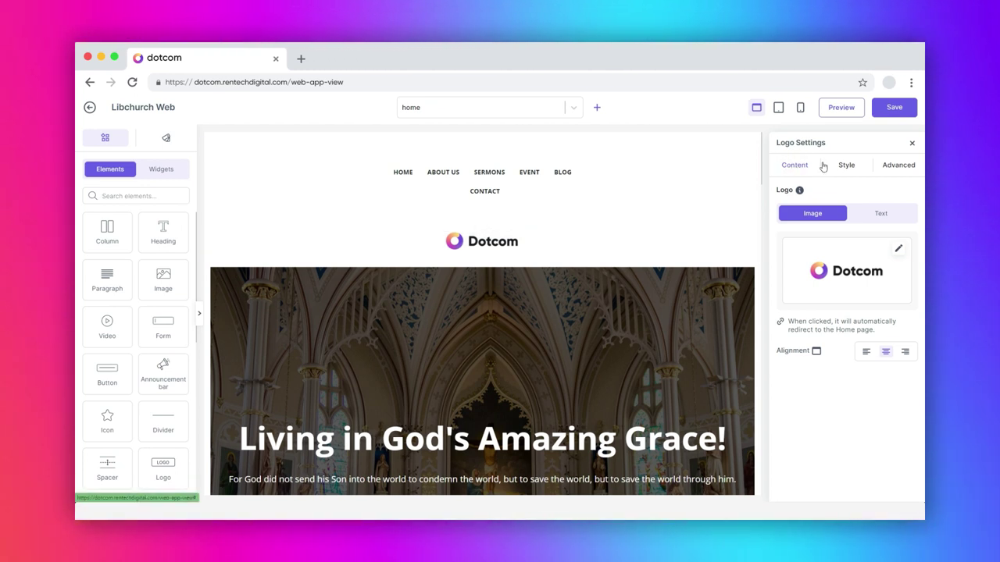
{"action": "left_click", "coordinate": [846, 165]}
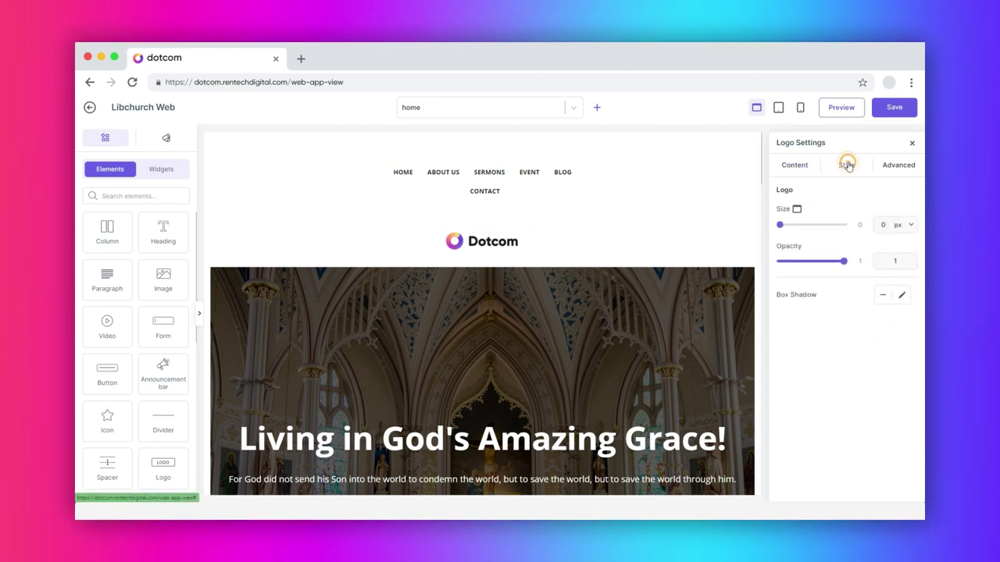
{"action": "left_click", "coordinate": [902, 167]}
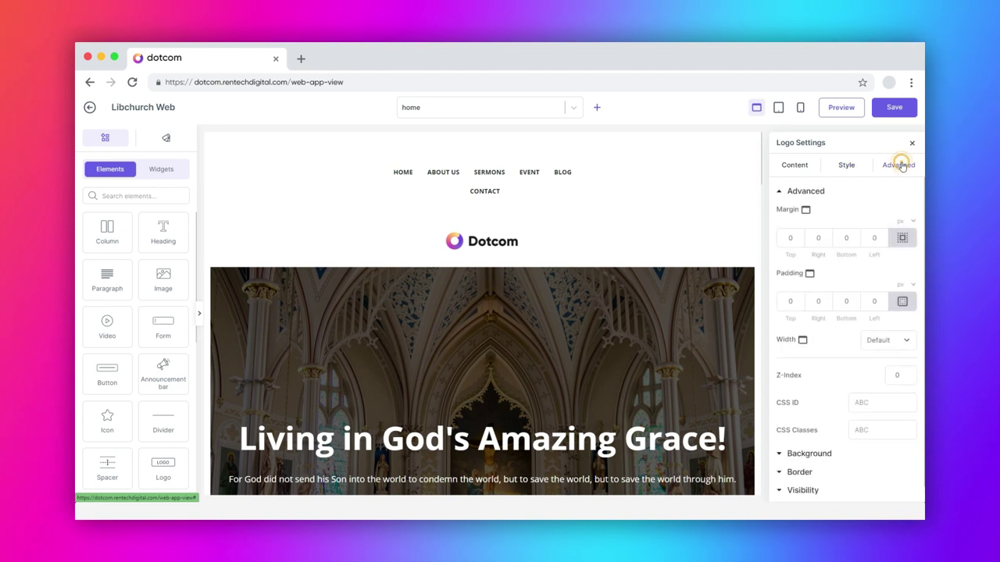
Step: Switch the logo type to Text and back to Image
{"action": "left_click", "coordinate": [796, 167]}
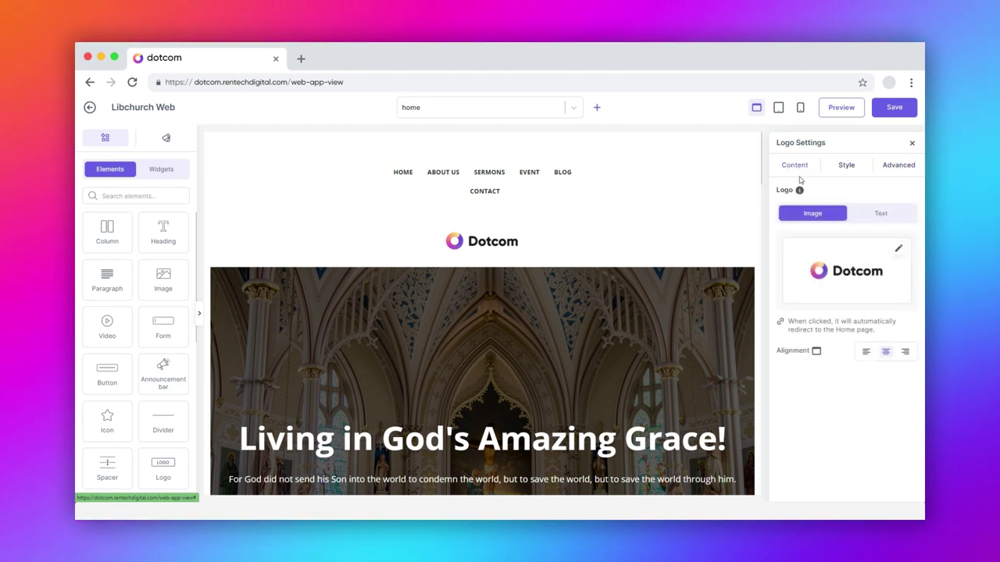
{"action": "left_click", "coordinate": [880, 214]}
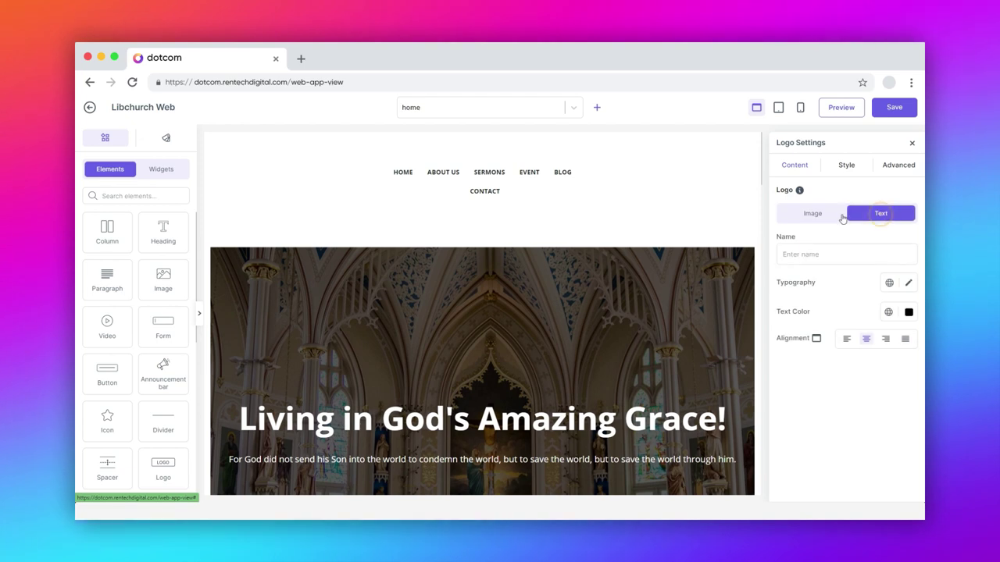
{"action": "left_click", "coordinate": [827, 215]}
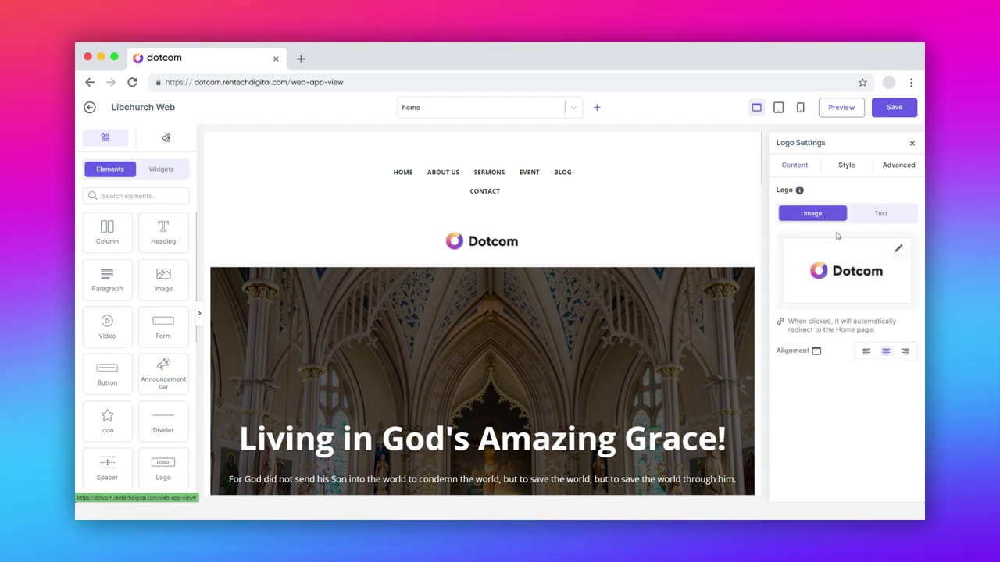
Step: Upload logo_01 and use the LIBCHURCH image as the logo
{"action": "left_click", "coordinate": [899, 251]}
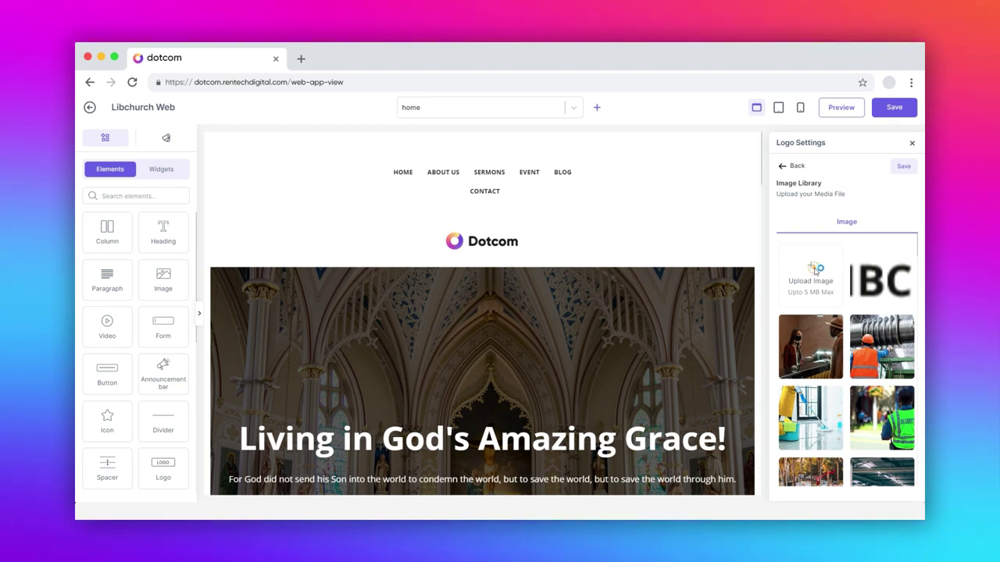
{"action": "left_click", "coordinate": [812, 274]}
{"action": "left_click", "coordinate": [483, 226]}
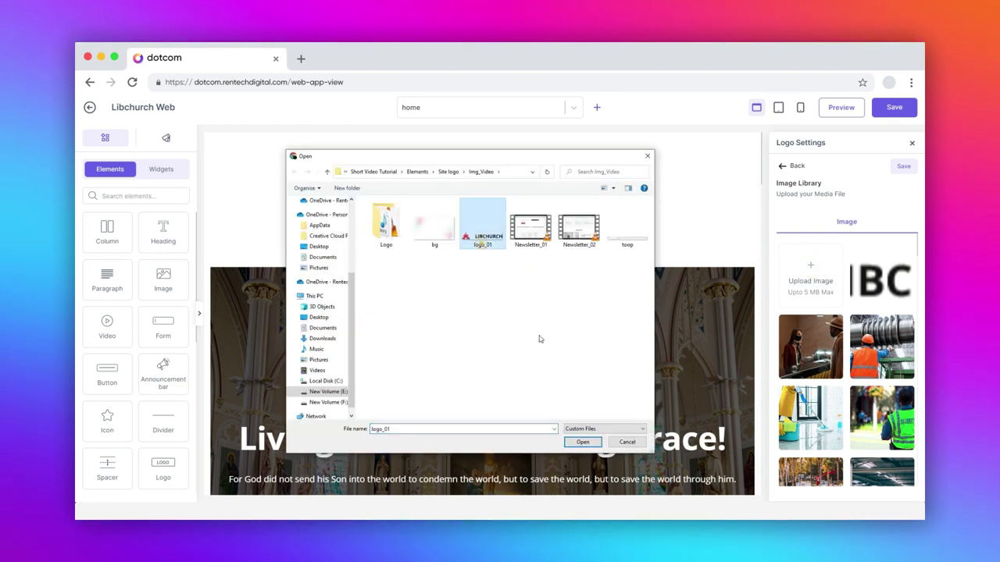
{"action": "left_click", "coordinate": [583, 441]}
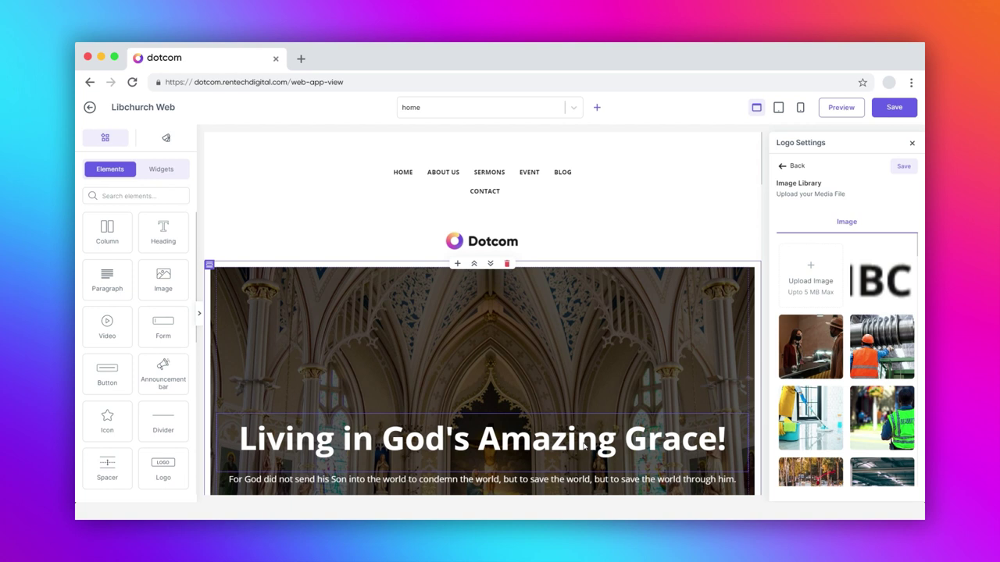
{"action": "left_click", "coordinate": [891, 272]}
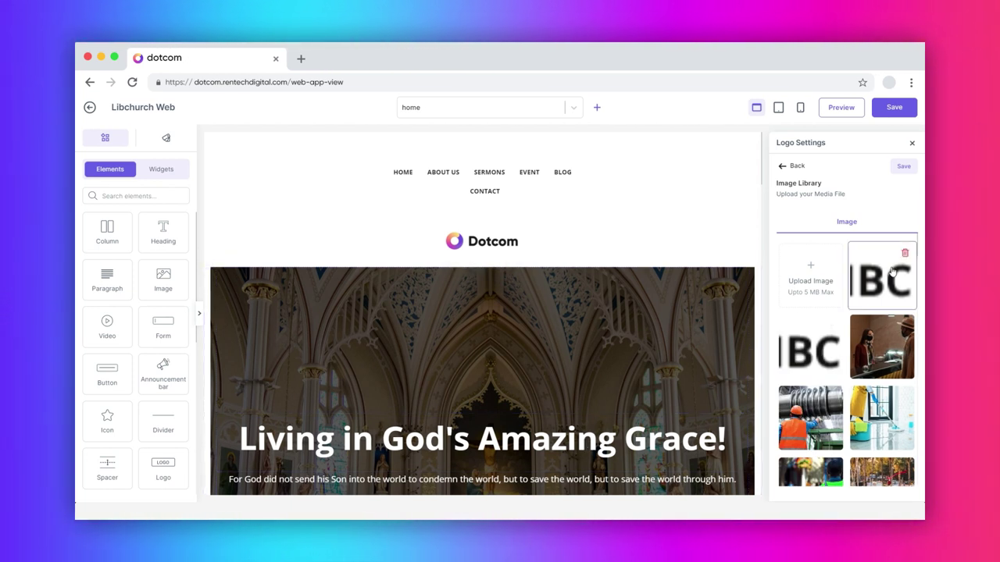
{"action": "left_click", "coordinate": [903, 168]}
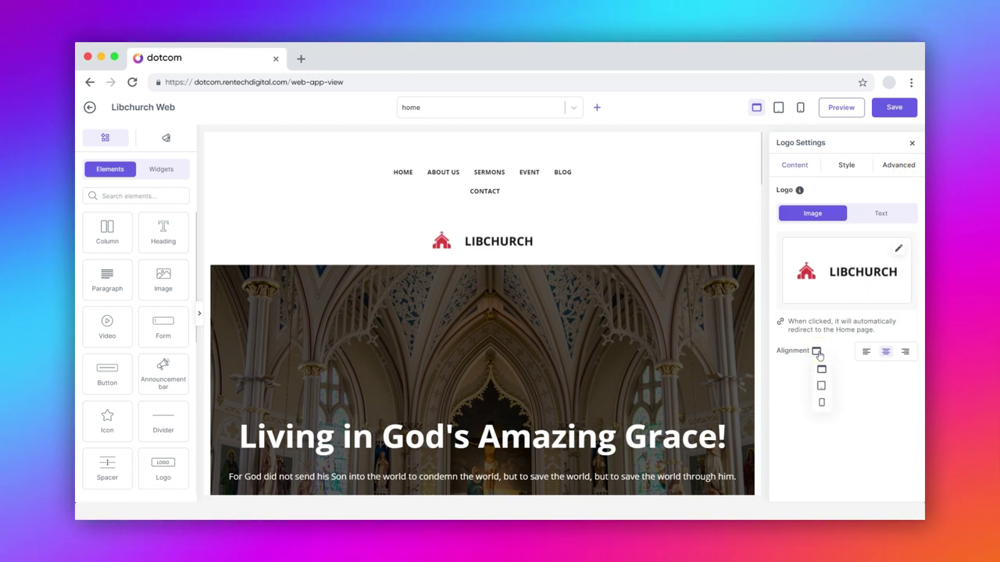
Step: Try left, centre and right alignment, leaving the logo left-aligned
{"action": "left_click", "coordinate": [866, 352]}
{"action": "left_click", "coordinate": [885, 352]}
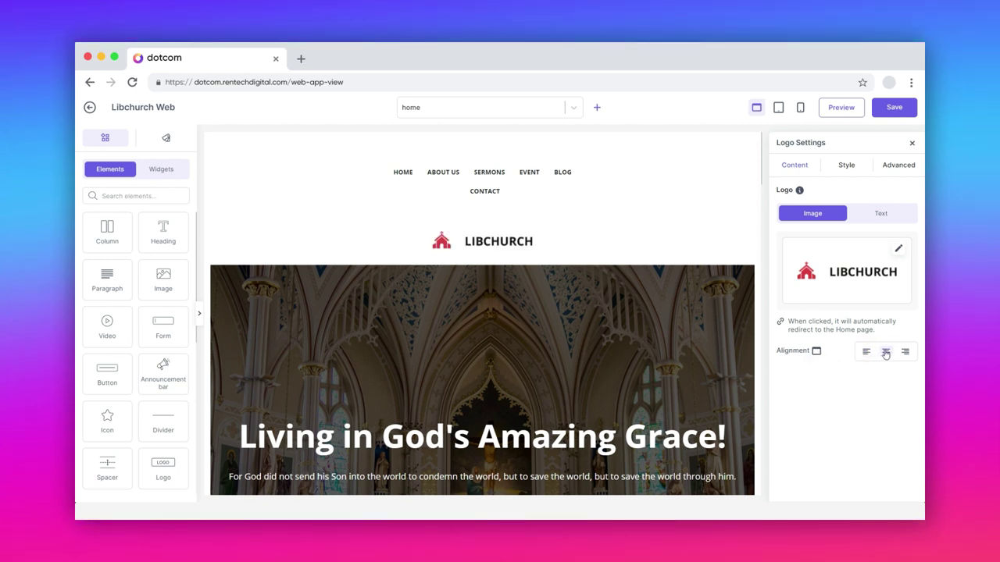
{"action": "left_click", "coordinate": [906, 352]}
{"action": "left_click", "coordinate": [865, 353]}
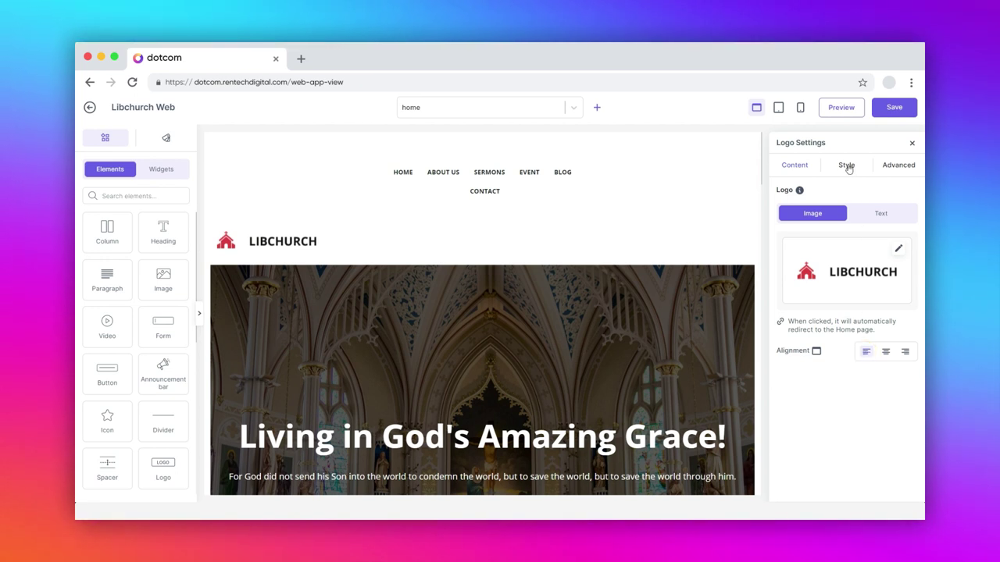
Step: Resize the LIBCHURCH logo to 165 px, keeping opacity at 1 and no box shadow
{"action": "left_click", "coordinate": [848, 167]}
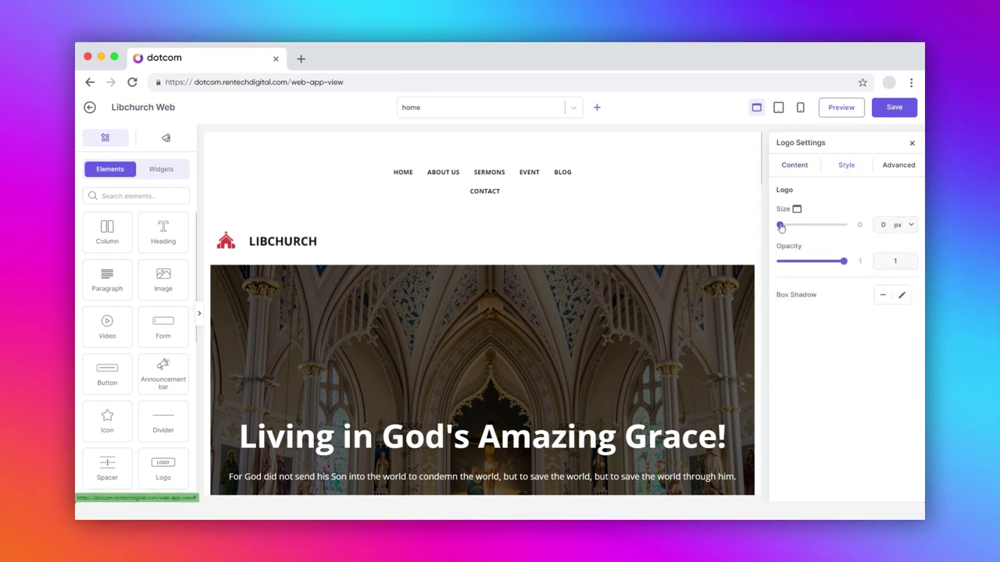
{"action": "left_click_drag", "start_coordinate": [780, 228], "coordinate": [801, 228]}
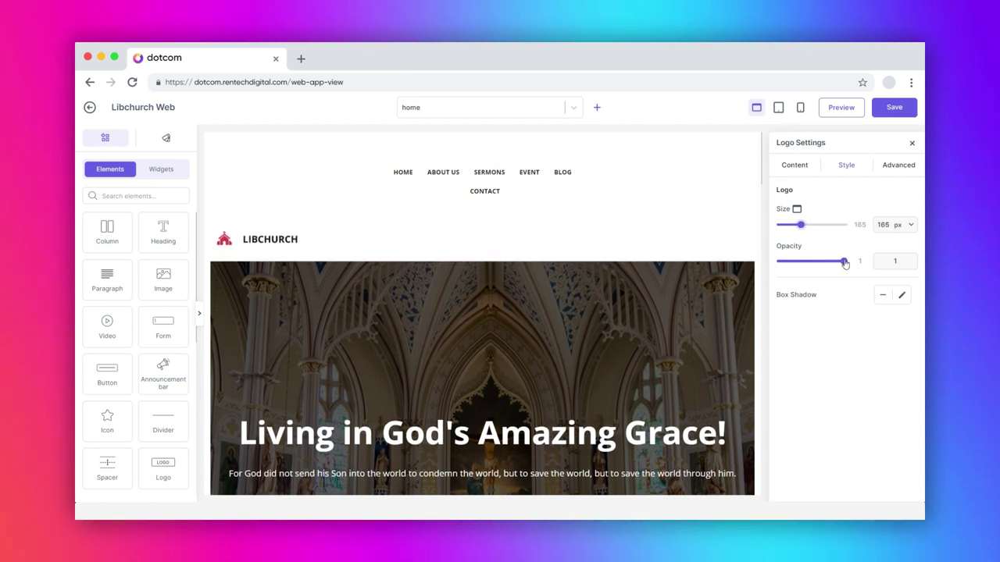
{"action": "mouse_move", "coordinate": [845, 264]}
{"action": "left_mouse_down"}
{"action": "mouse_move", "coordinate": [815, 262]}
{"action": "mouse_move", "coordinate": [847, 263]}
{"action": "left_mouse_up"}
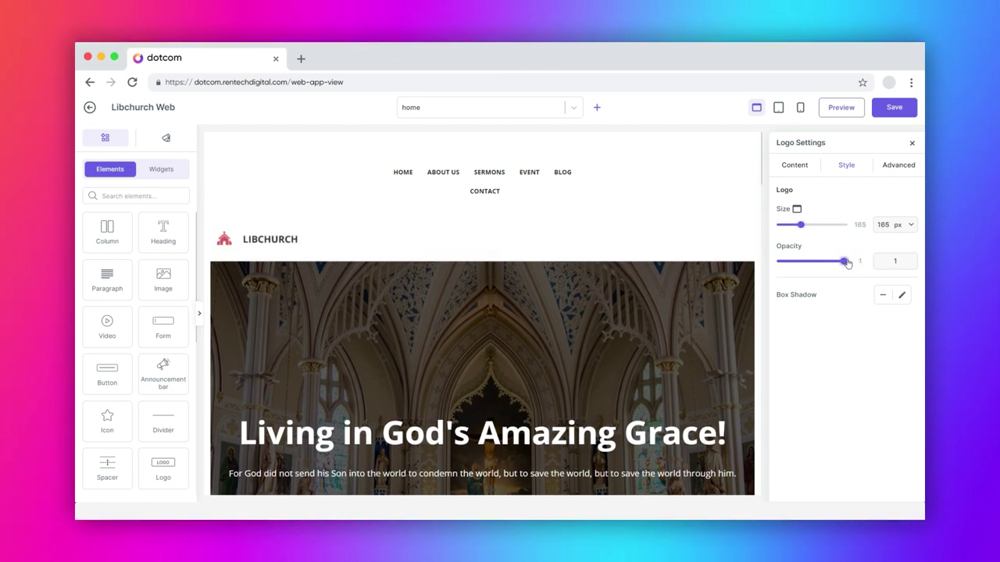
{"action": "left_click", "coordinate": [902, 296]}
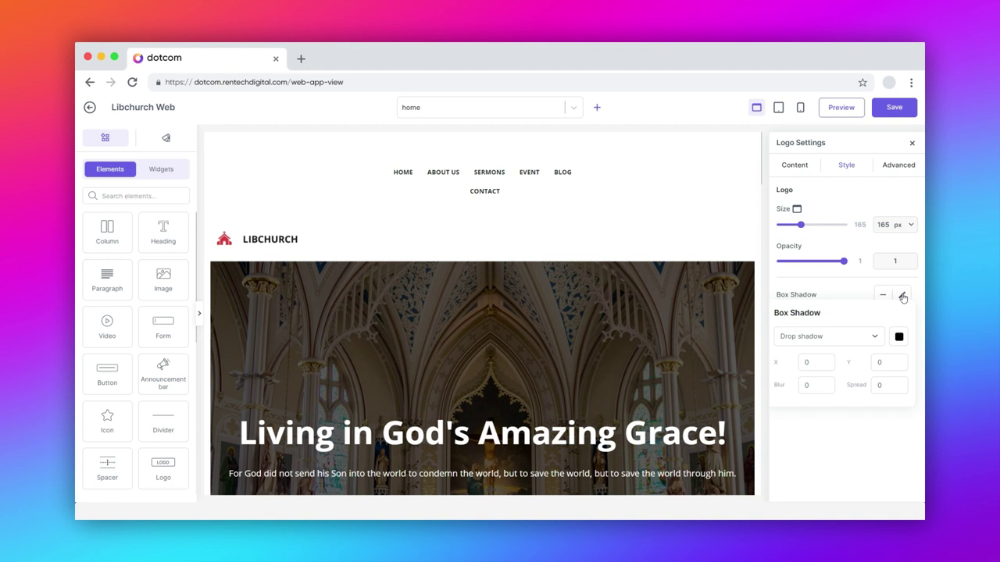
{"action": "left_click", "coordinate": [902, 296]}
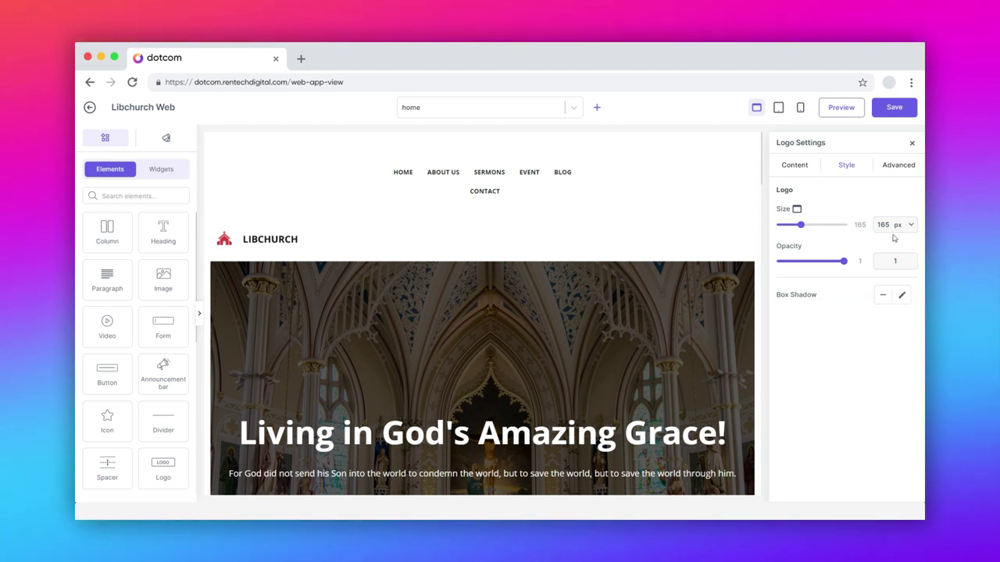
Step: Leave zero margin, Default width and empty CSS ID and Classes, then expand Background
{"action": "left_click", "coordinate": [895, 164]}
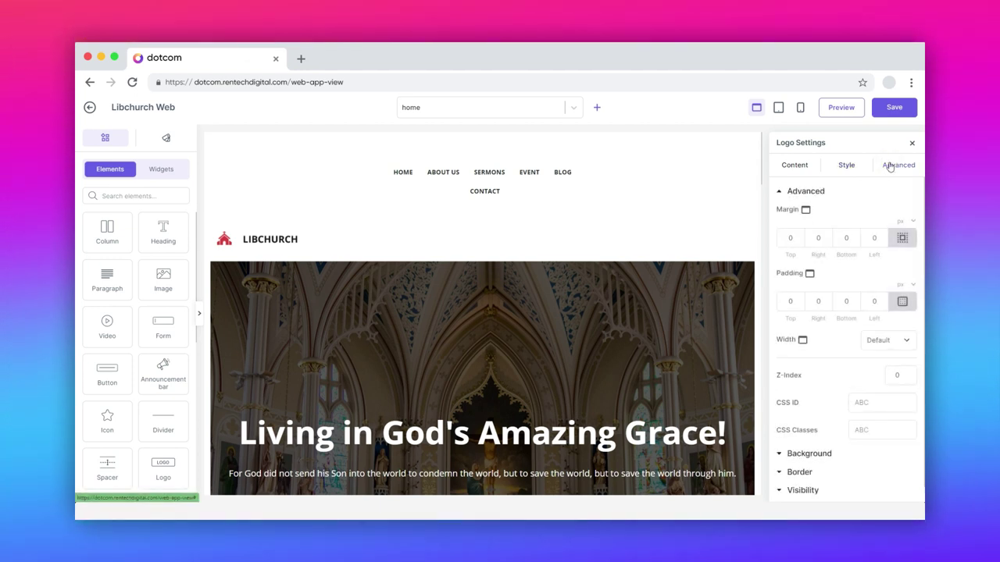
{"action": "left_click", "coordinate": [789, 236]}
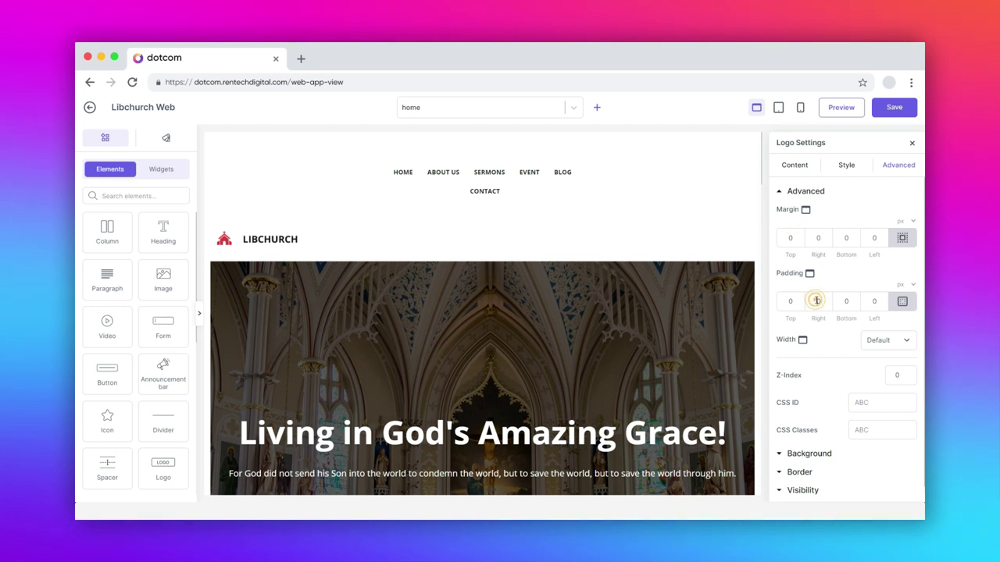
{"action": "left_click", "coordinate": [887, 343]}
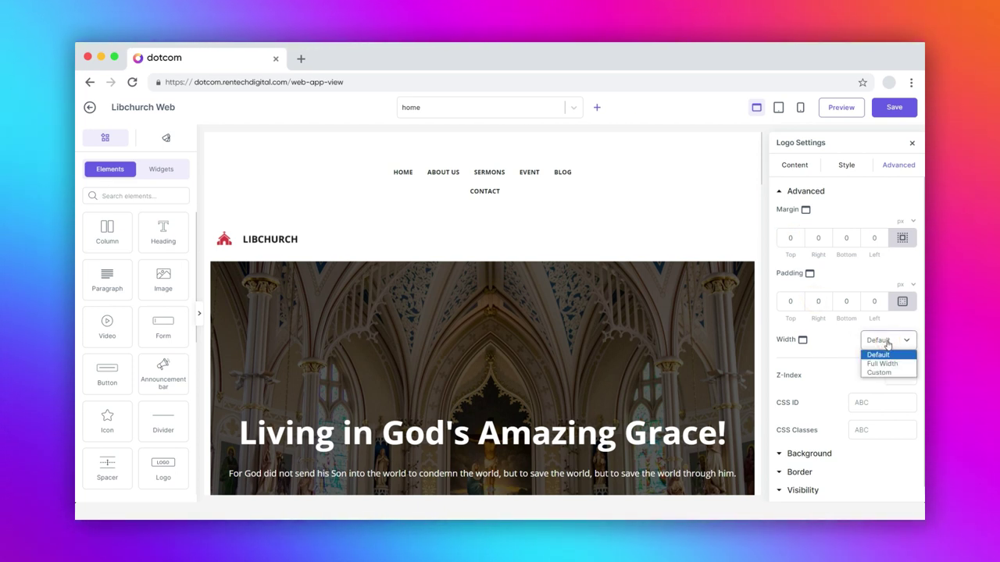
{"action": "left_click", "coordinate": [887, 344]}
{"action": "left_click", "coordinate": [870, 401]}
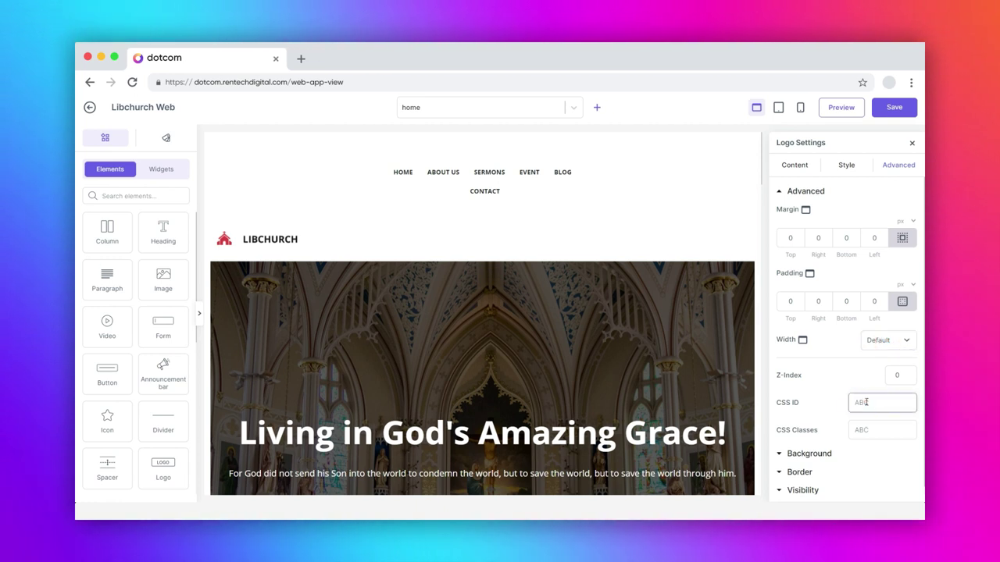
{"action": "left_click", "coordinate": [866, 428]}
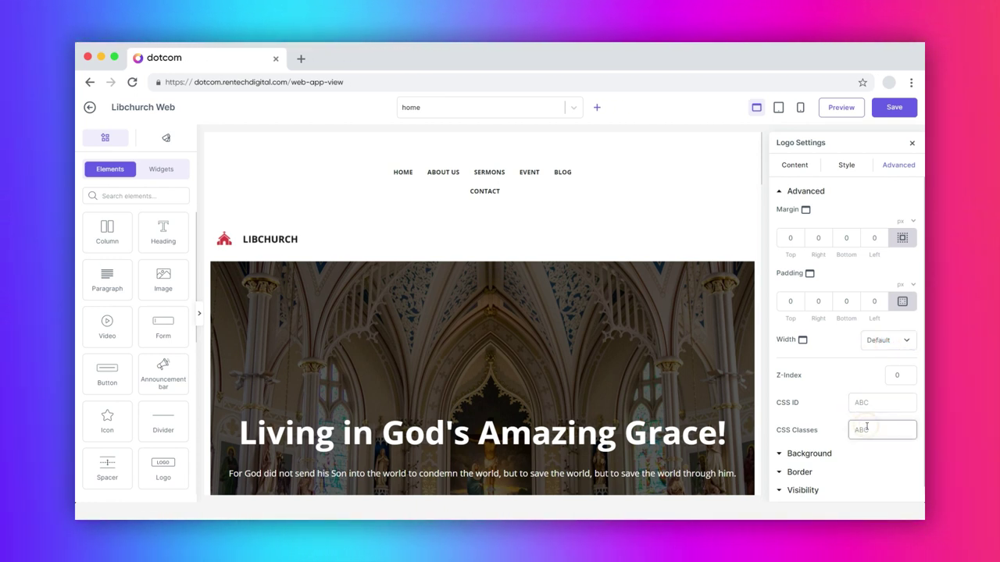
{"action": "left_click", "coordinate": [804, 454]}
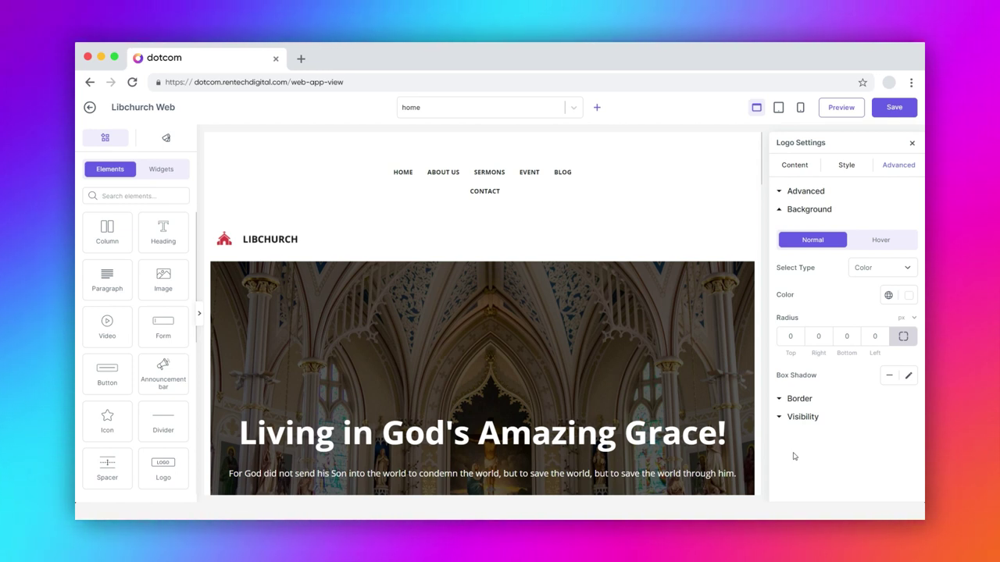
Step: Compare Normal and Hover backgrounds, keeping Color as the background type and no box shadow
{"action": "left_click", "coordinate": [820, 242]}
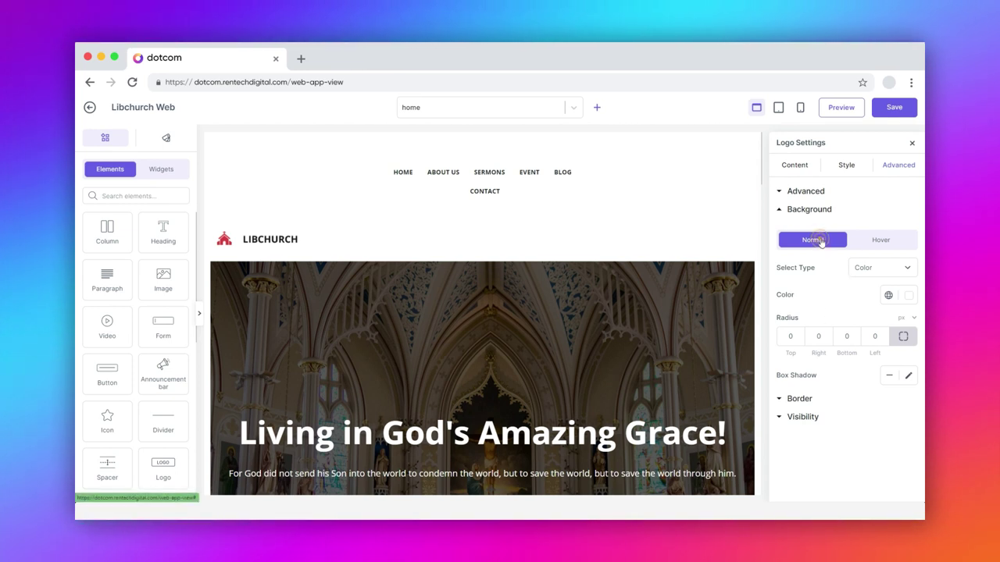
{"action": "left_click", "coordinate": [884, 241]}
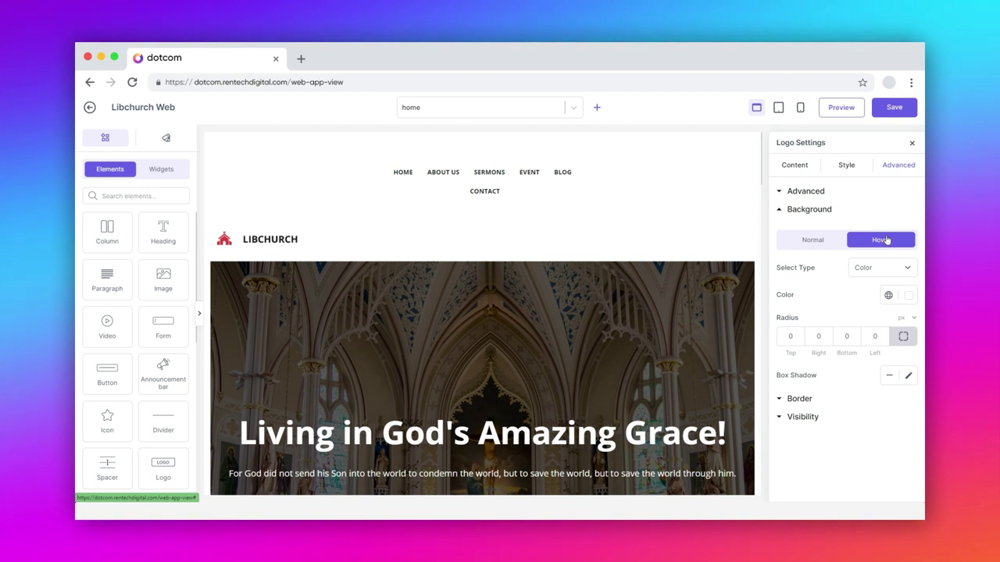
{"action": "left_click", "coordinate": [813, 241]}
{"action": "left_click", "coordinate": [874, 270]}
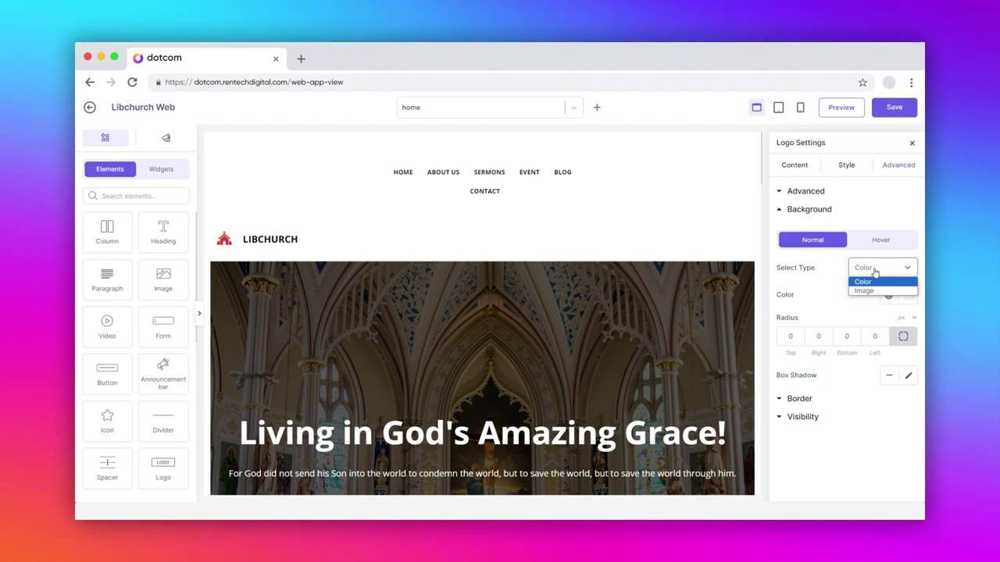
{"action": "left_click", "coordinate": [791, 337]}
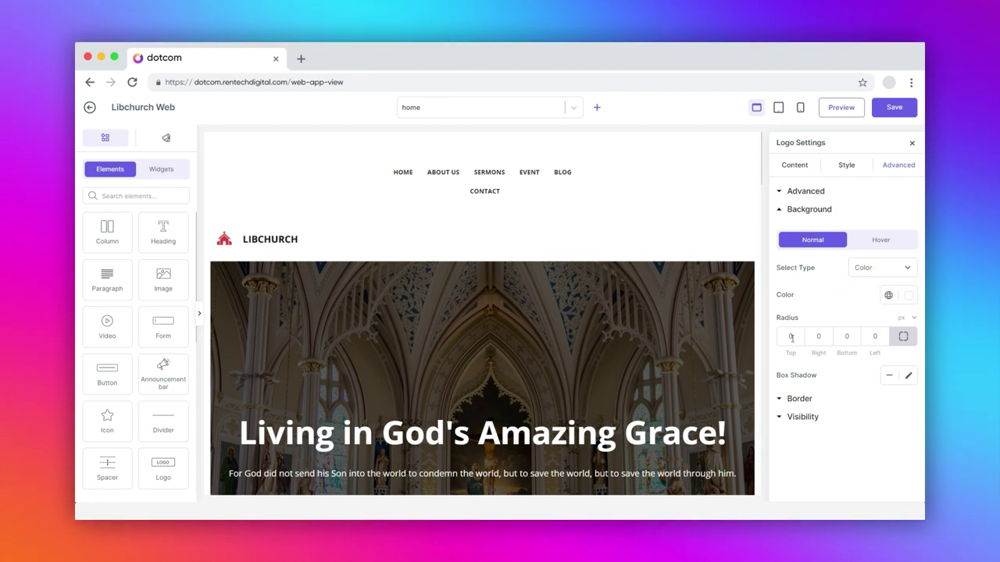
{"action": "left_click", "coordinate": [908, 378]}
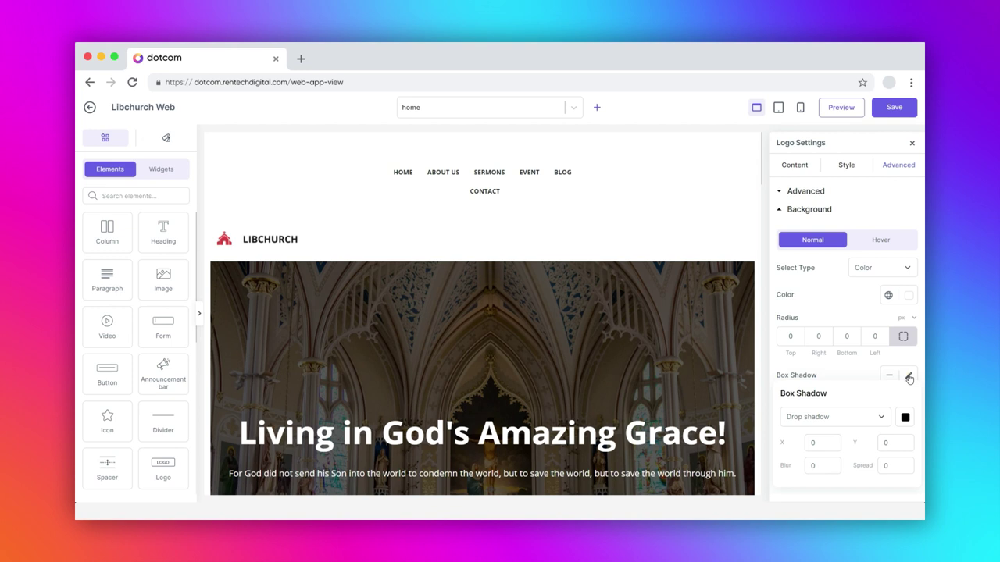
{"action": "left_click", "coordinate": [909, 378]}
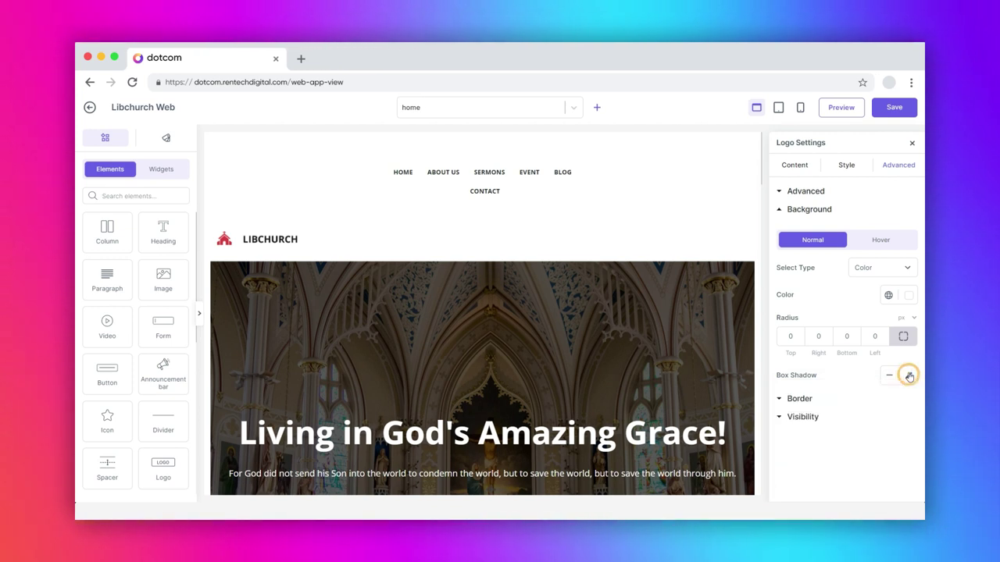
{"action": "left_click", "coordinate": [879, 240]}
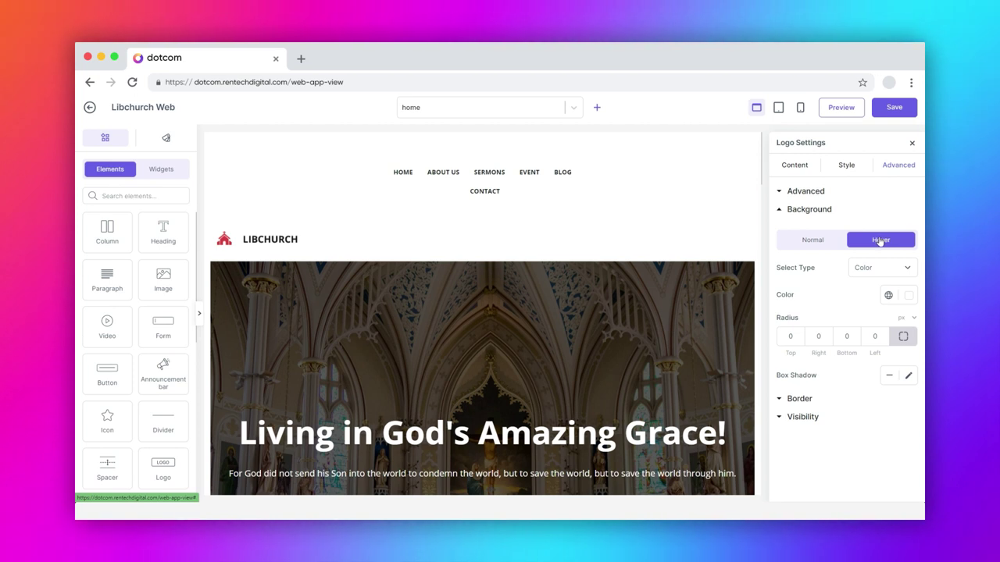
Step: Leave the logo's border type as None with its colour unchanged, in the Normal state
{"action": "left_click", "coordinate": [799, 399]}
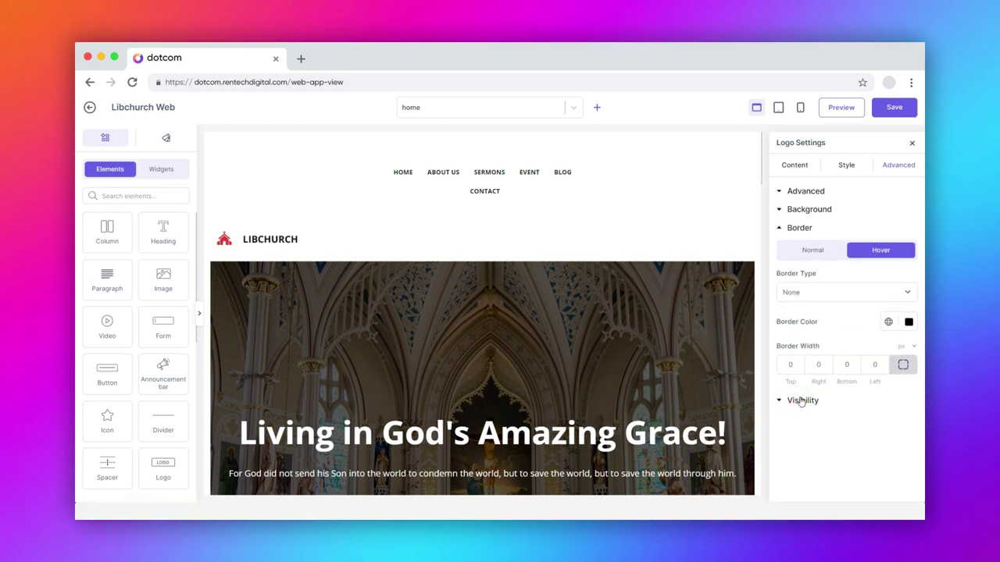
{"action": "left_click", "coordinate": [811, 294]}
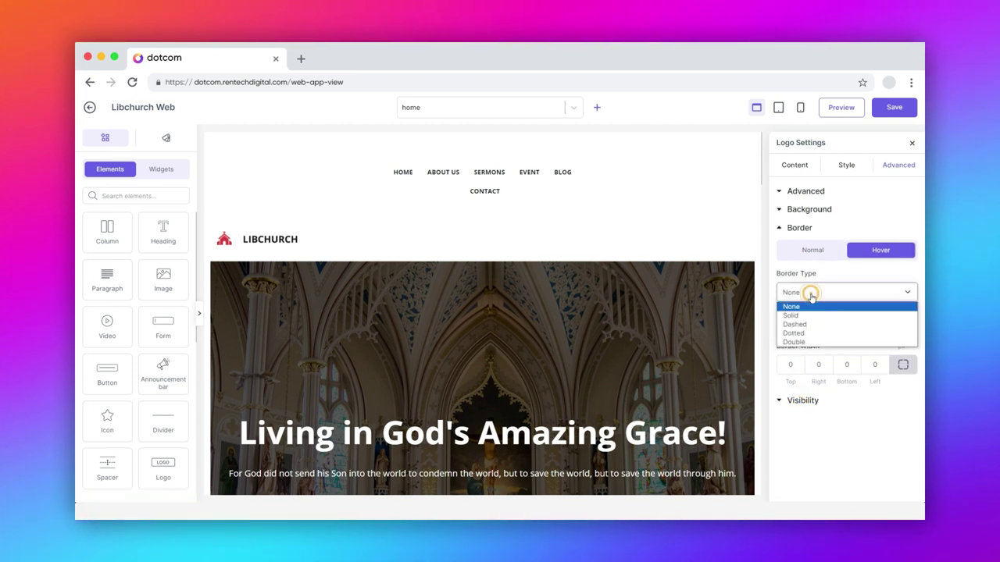
{"action": "left_click", "coordinate": [811, 296]}
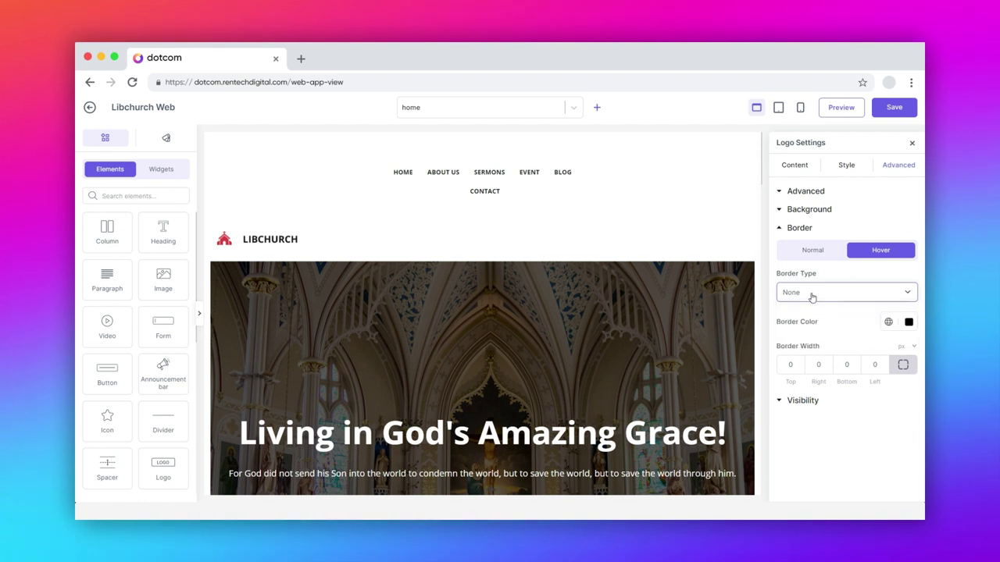
{"action": "left_click", "coordinate": [908, 322]}
{"action": "left_click", "coordinate": [908, 321]}
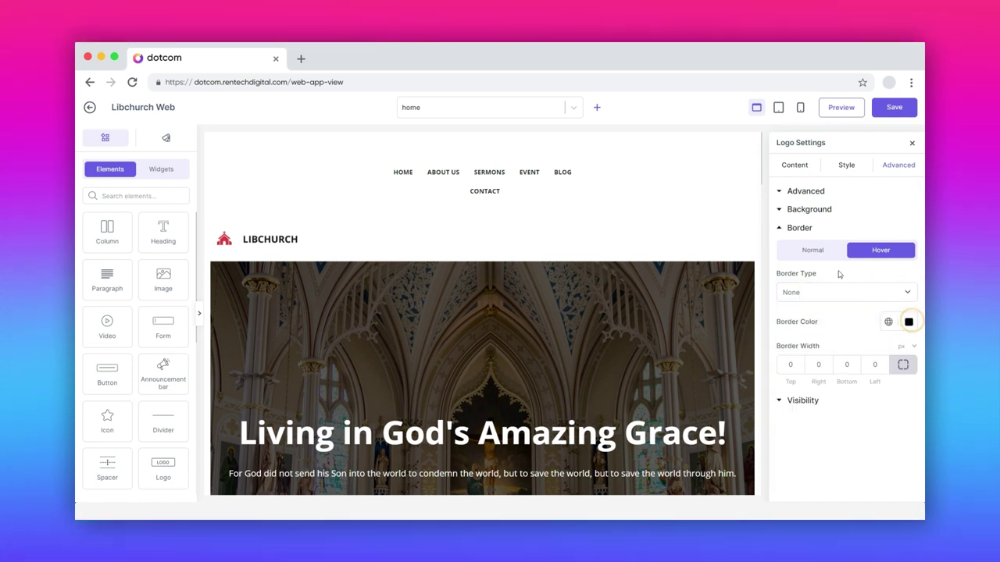
{"action": "left_click", "coordinate": [813, 255]}
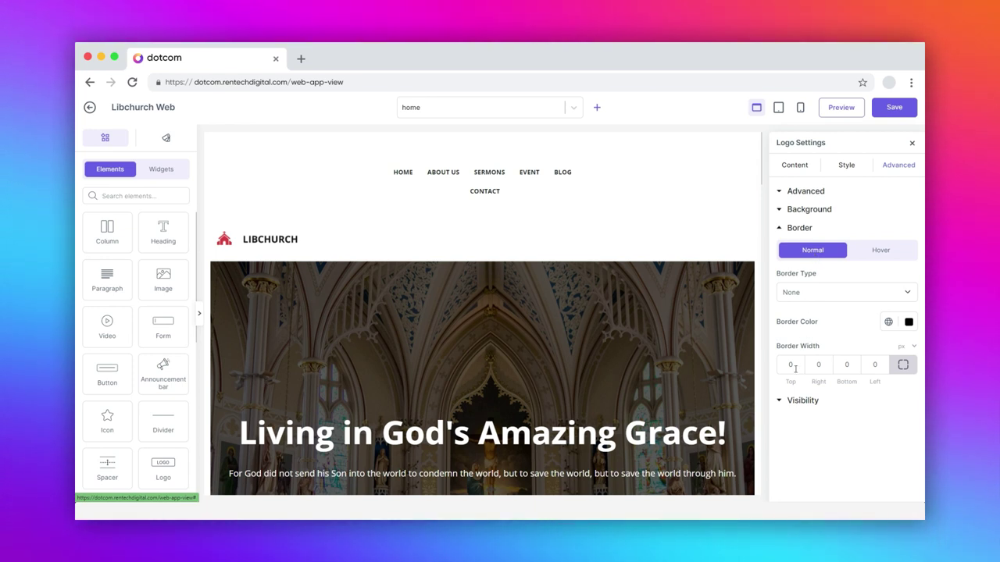
Step: Toggle the desktop and tablet Hide On switches, leaving the logo visible on all devices
{"action": "left_click", "coordinate": [784, 401]}
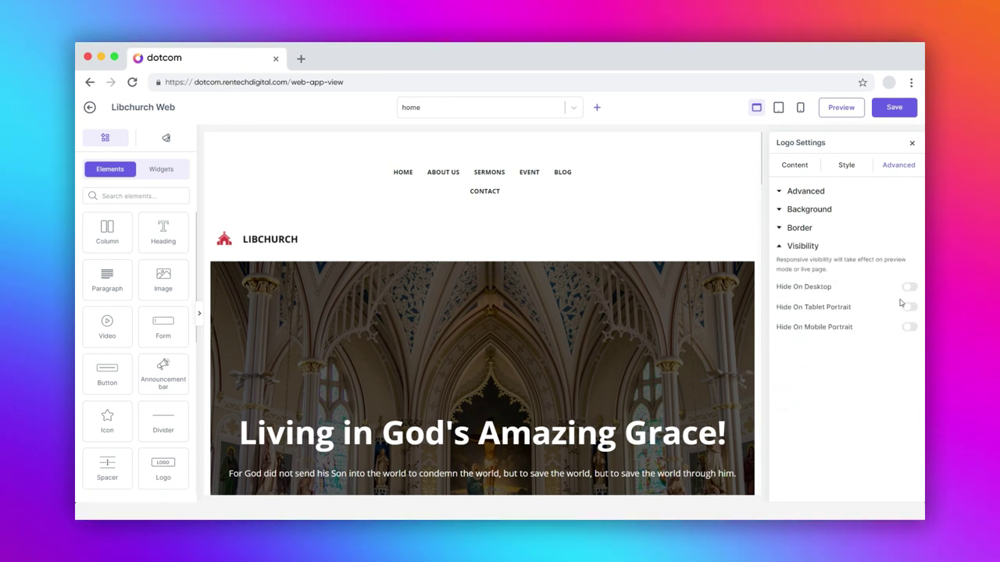
{"action": "left_click", "coordinate": [909, 288]}
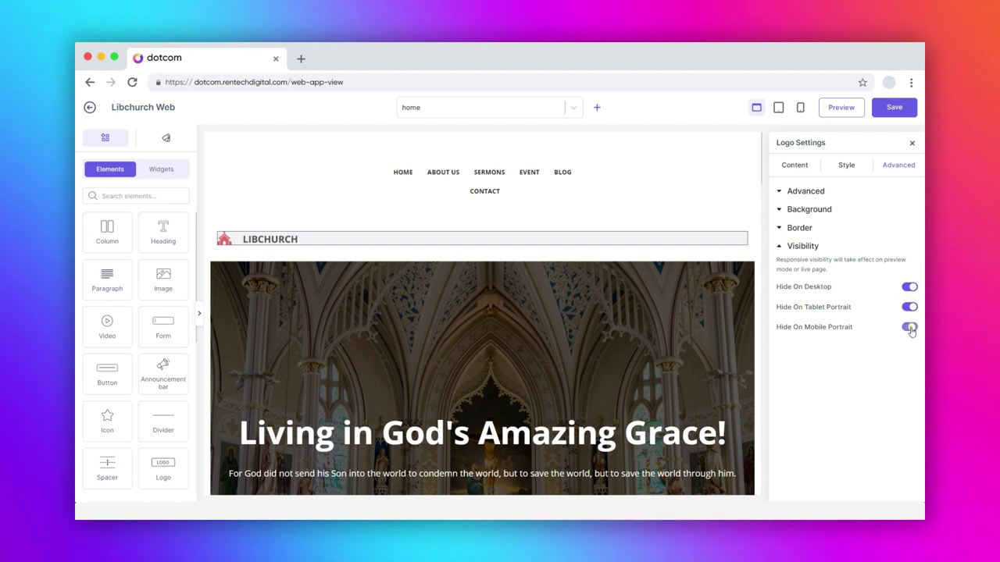
{"action": "left_click", "coordinate": [909, 309]}
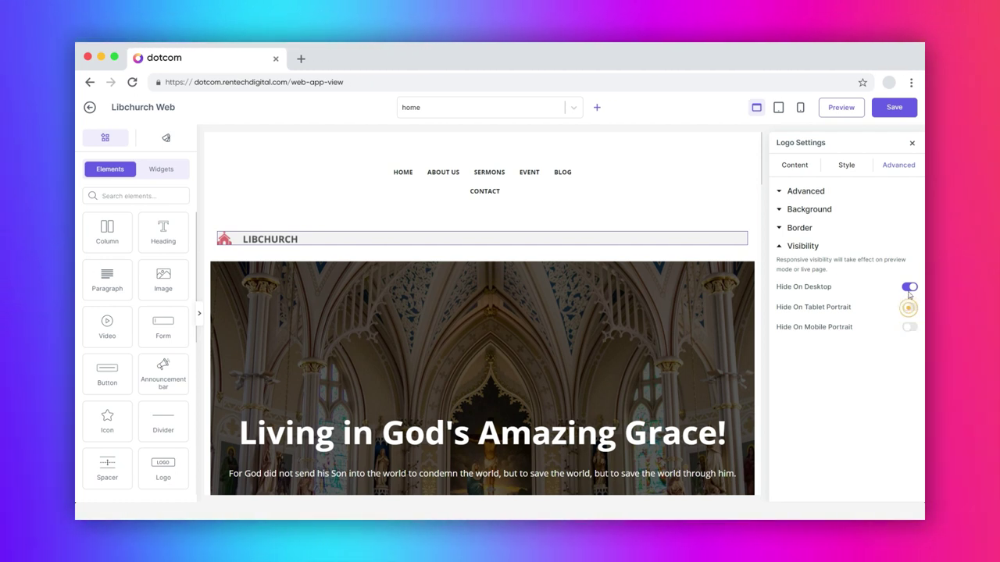
{"action": "left_click", "coordinate": [909, 289]}
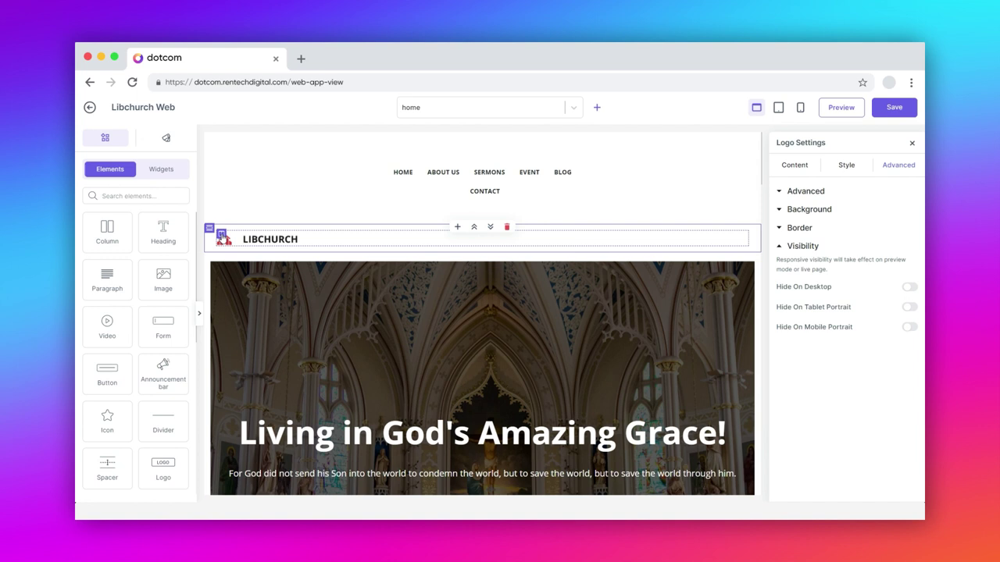
Step: Set the logo's column to a Custom 100% width with a 73 px column gap
{"action": "left_click", "coordinate": [222, 234]}
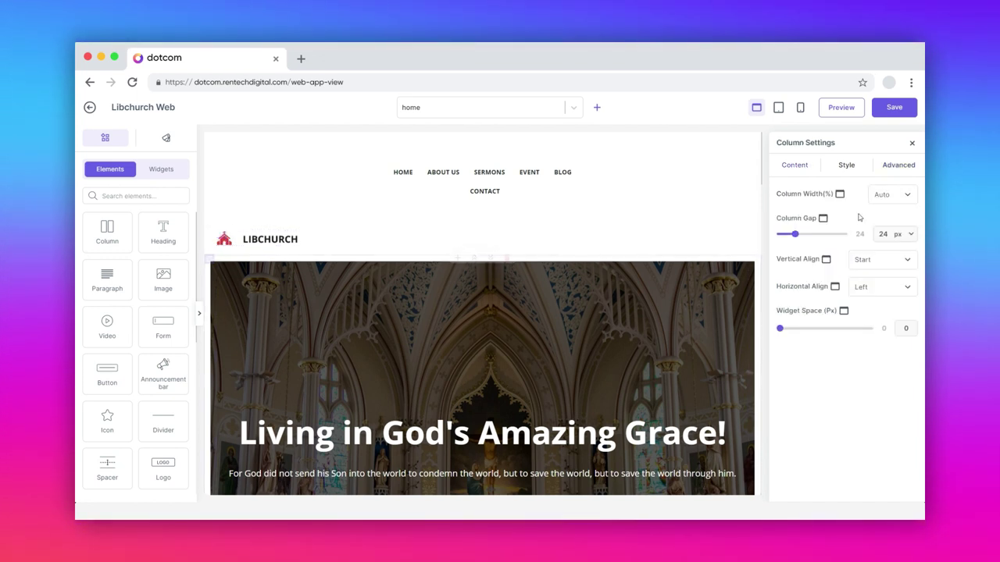
{"action": "left_click", "coordinate": [885, 193]}
{"action": "left_click", "coordinate": [885, 218]}
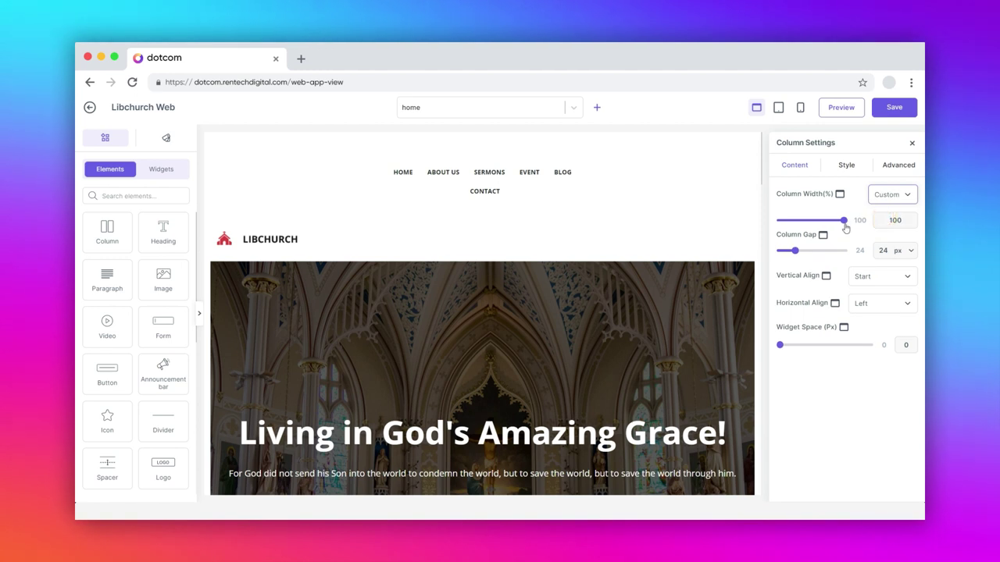
{"action": "mouse_move", "coordinate": [844, 222]}
{"action": "left_mouse_down"}
{"action": "mouse_move", "coordinate": [794, 222]}
{"action": "mouse_move", "coordinate": [850, 224]}
{"action": "left_mouse_up"}
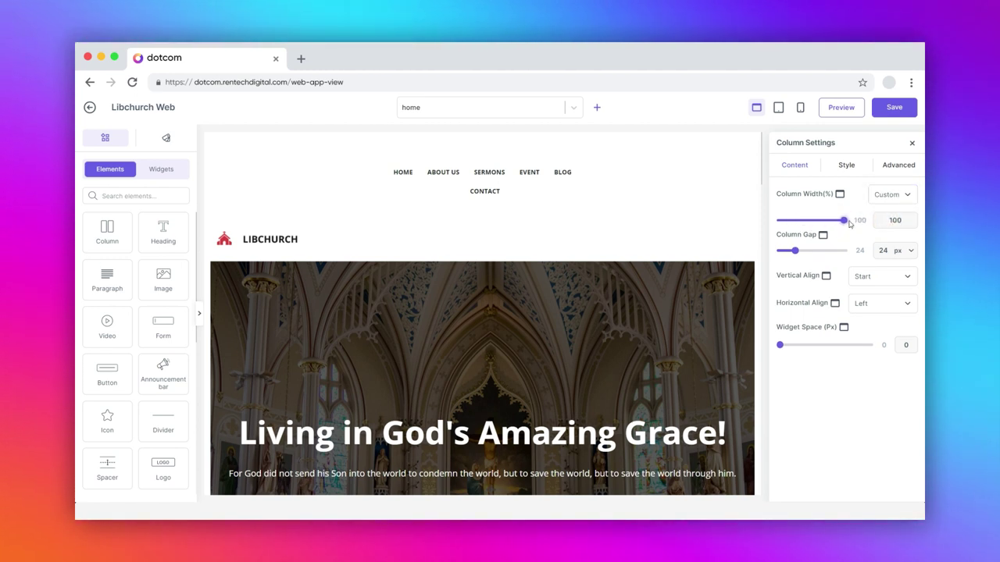
{"action": "left_click_drag", "start_coordinate": [797, 251], "coordinate": [831, 255]}
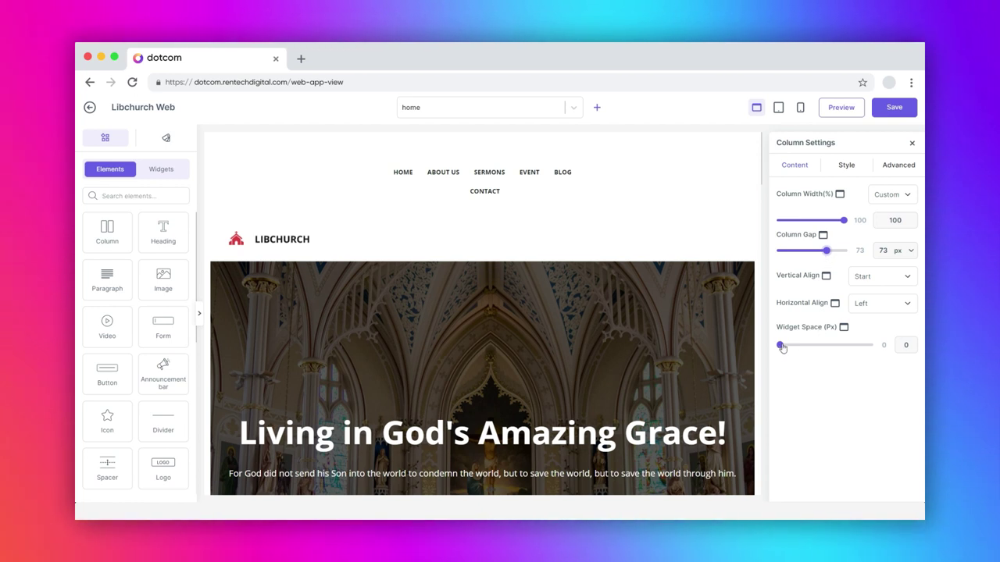
{"action": "mouse_move", "coordinate": [780, 346]}
{"action": "left_mouse_down"}
{"action": "mouse_move", "coordinate": [835, 348]}
{"action": "mouse_move", "coordinate": [779, 346]}
{"action": "left_mouse_up"}
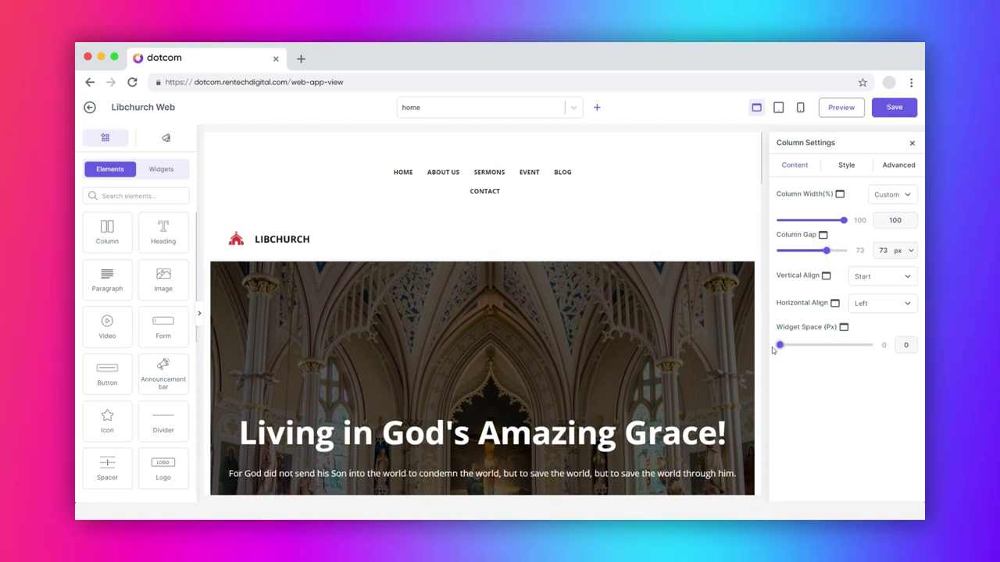
Step: Check the column's Normal and Hover backgrounds, its border, and its Advanced visibility settings
{"action": "left_click", "coordinate": [843, 166]}
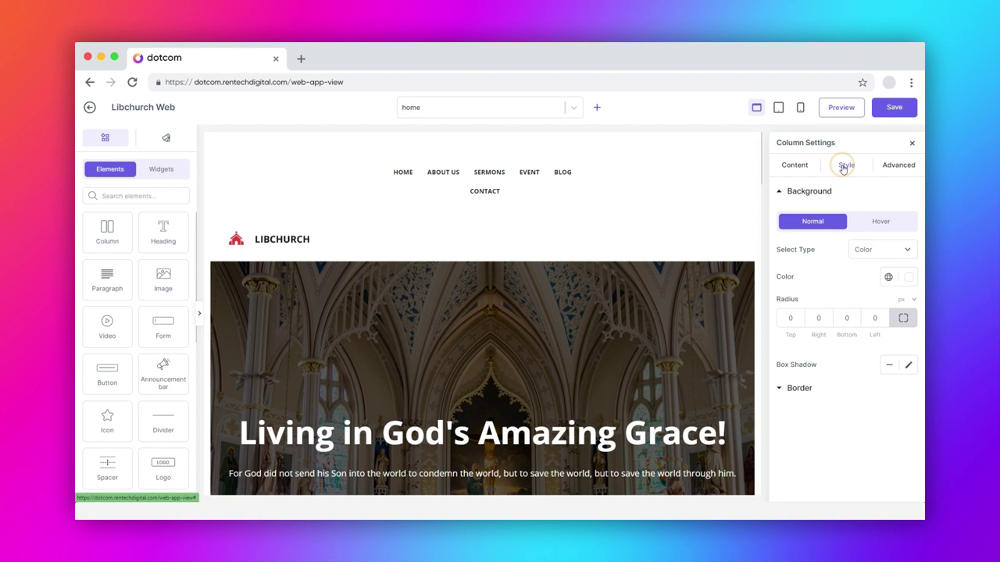
{"action": "left_click", "coordinate": [877, 225]}
{"action": "left_click", "coordinate": [810, 224]}
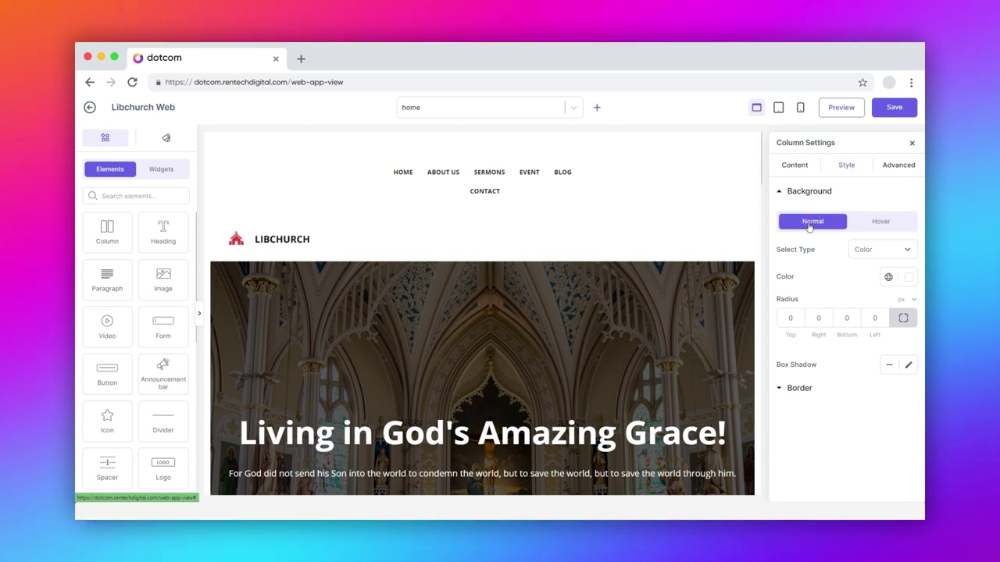
{"action": "left_click", "coordinate": [791, 390]}
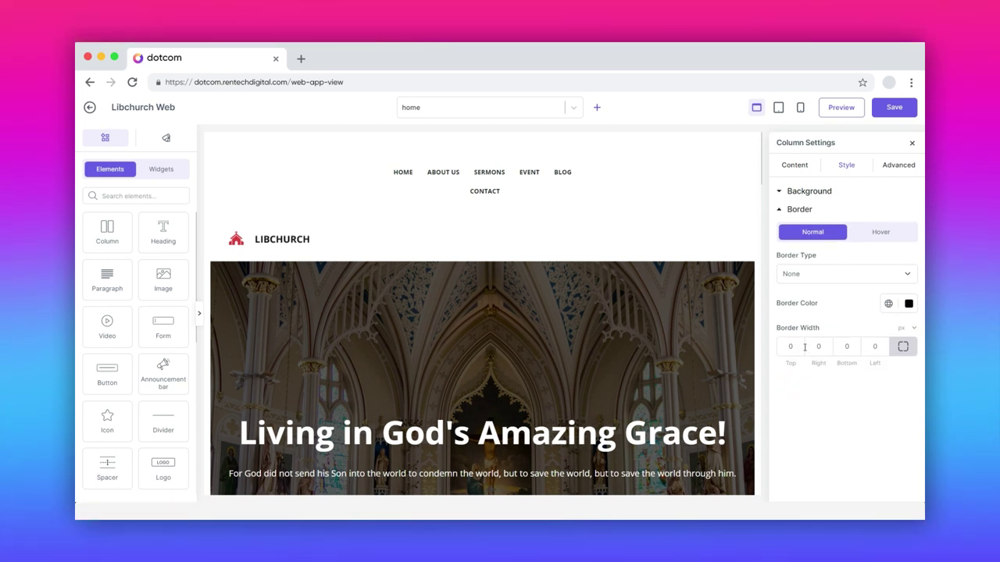
{"action": "left_click", "coordinate": [899, 166]}
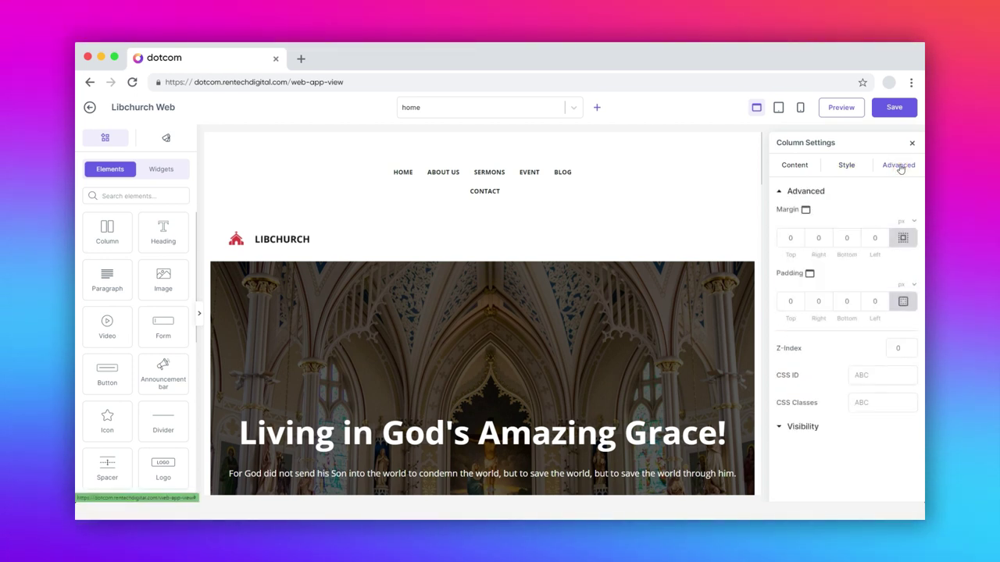
{"action": "left_click", "coordinate": [782, 427]}
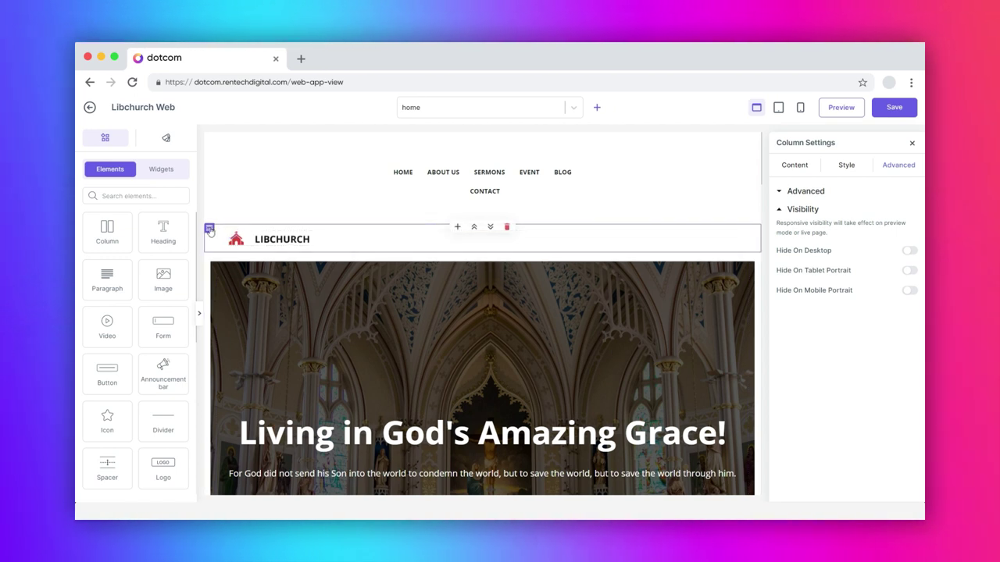
Step: Open the LIBCHURCH row's settings and look through its Content, Style and Advanced tabs
{"action": "left_click", "coordinate": [209, 230]}
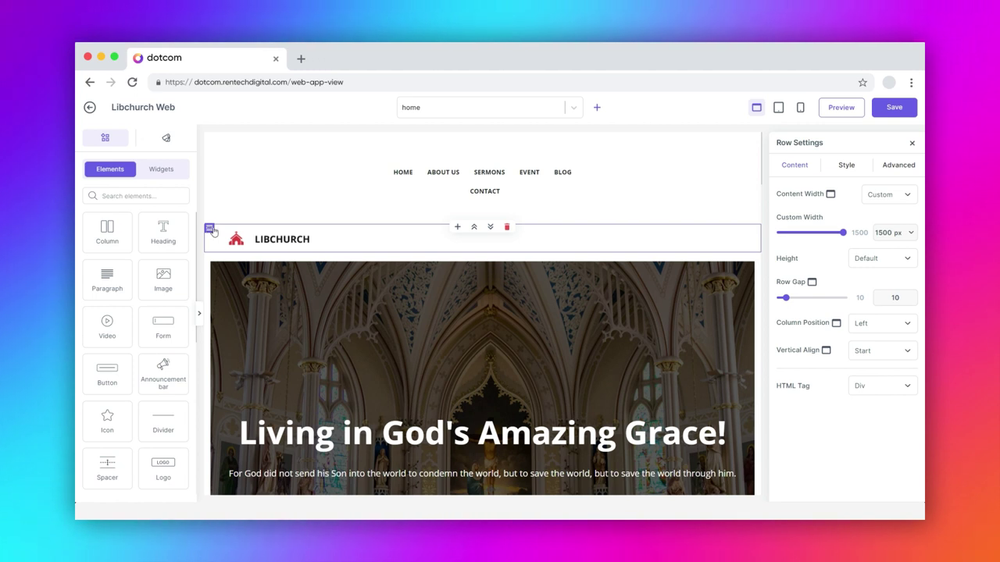
{"action": "left_click", "coordinate": [790, 165]}
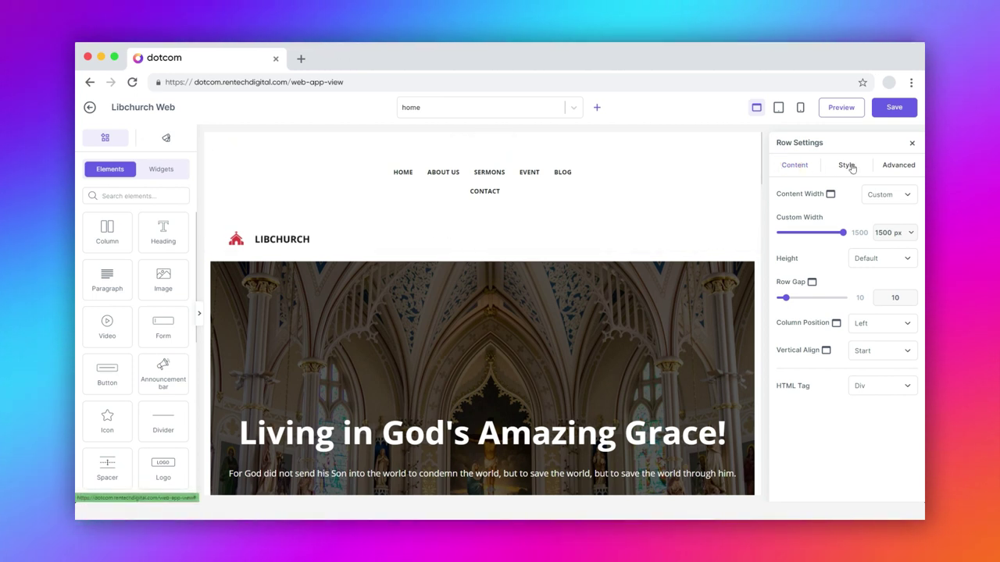
{"action": "left_click", "coordinate": [848, 166]}
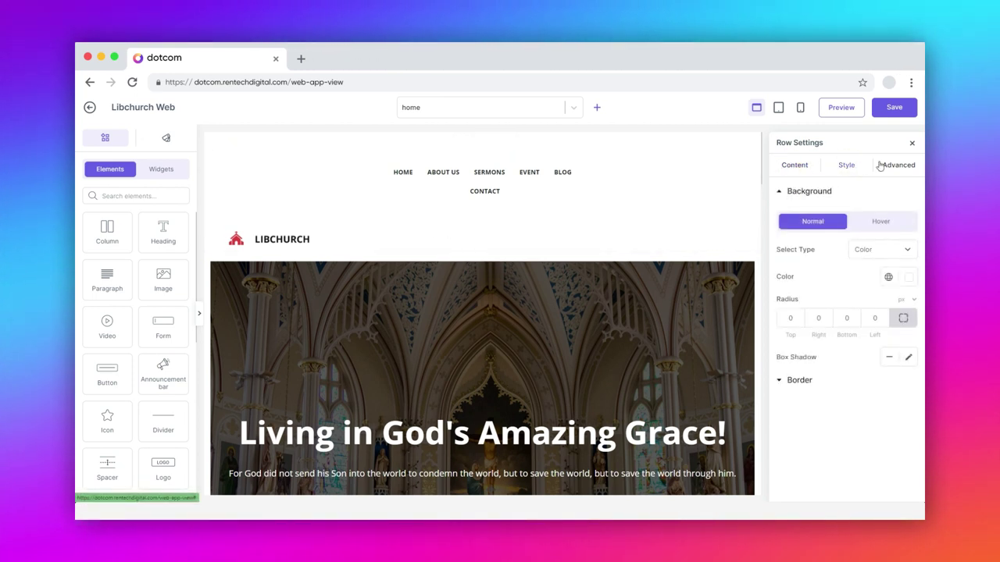
{"action": "left_click", "coordinate": [904, 166]}
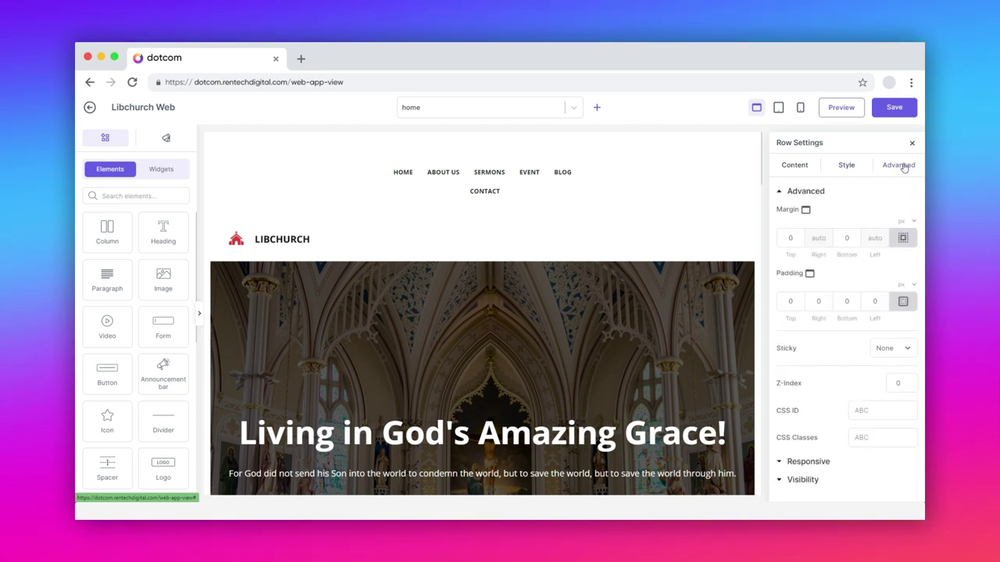
{"action": "left_click", "coordinate": [793, 165]}
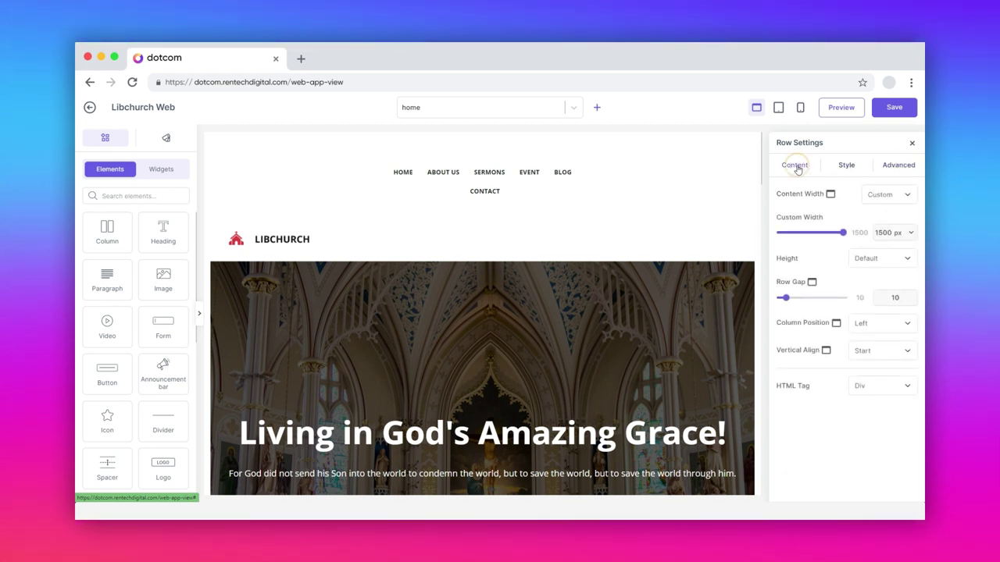
Step: Set the row width to 848 px and row gap to 6, keeping Start alignment and Div tag
{"action": "left_click_drag", "start_coordinate": [842, 235], "coordinate": [816, 239]}
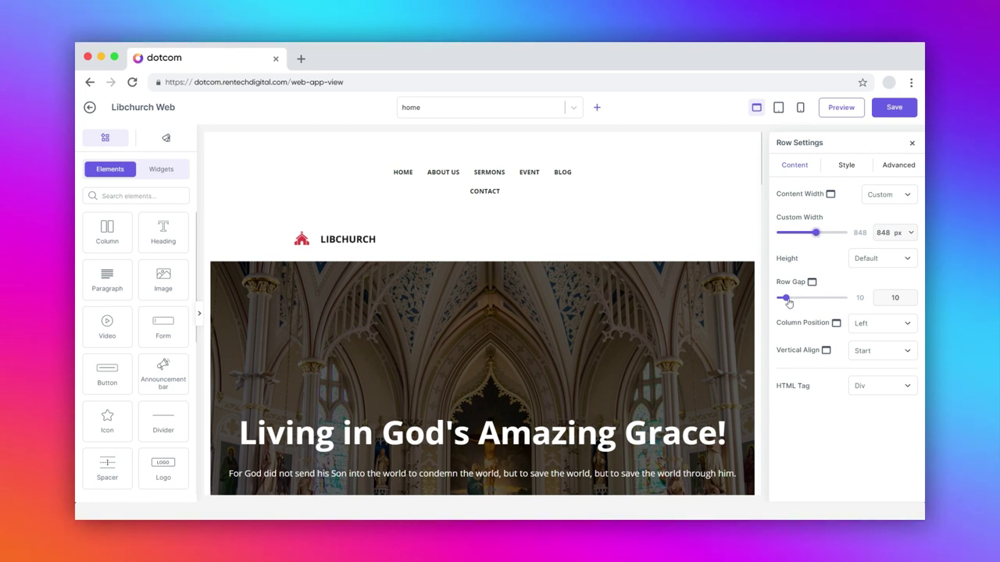
{"action": "left_click_drag", "start_coordinate": [788, 303], "coordinate": [784, 304]}
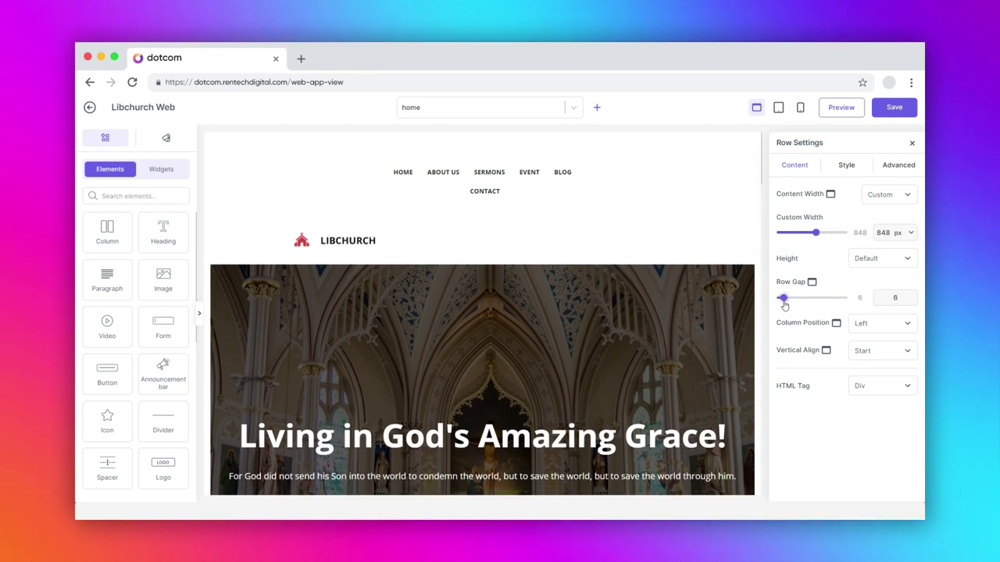
{"action": "left_click", "coordinate": [878, 356]}
{"action": "left_click", "coordinate": [877, 353]}
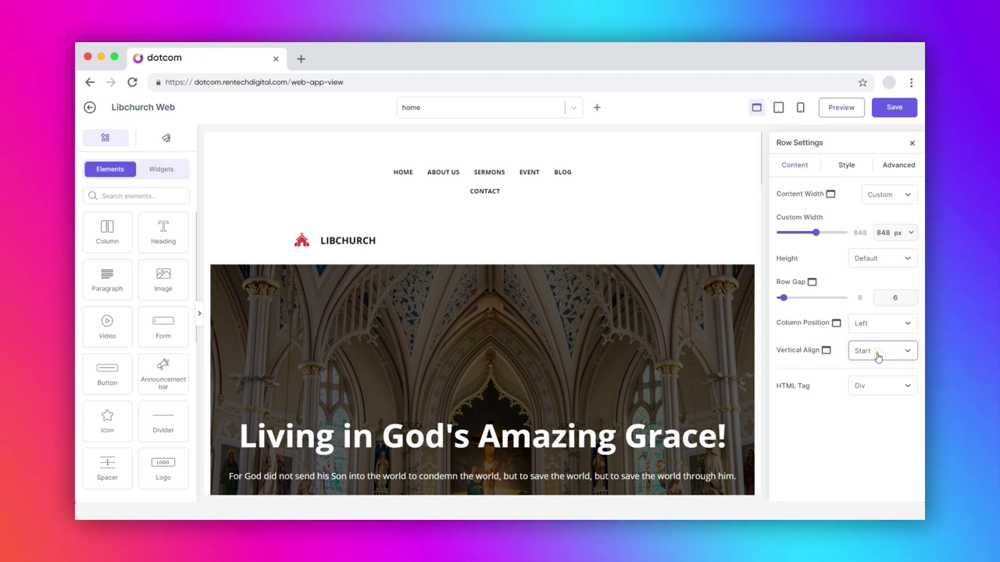
{"action": "left_click", "coordinate": [874, 386]}
{"action": "left_click", "coordinate": [875, 386]}
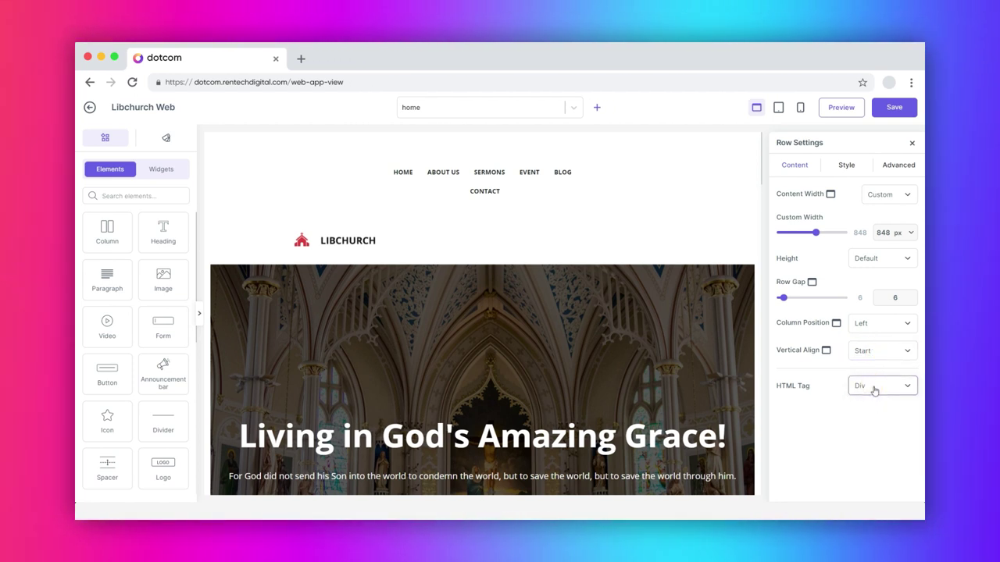
Step: Check the logo row's normal and hover background and its border, then bring up its Advanced settings
{"action": "left_click", "coordinate": [846, 165]}
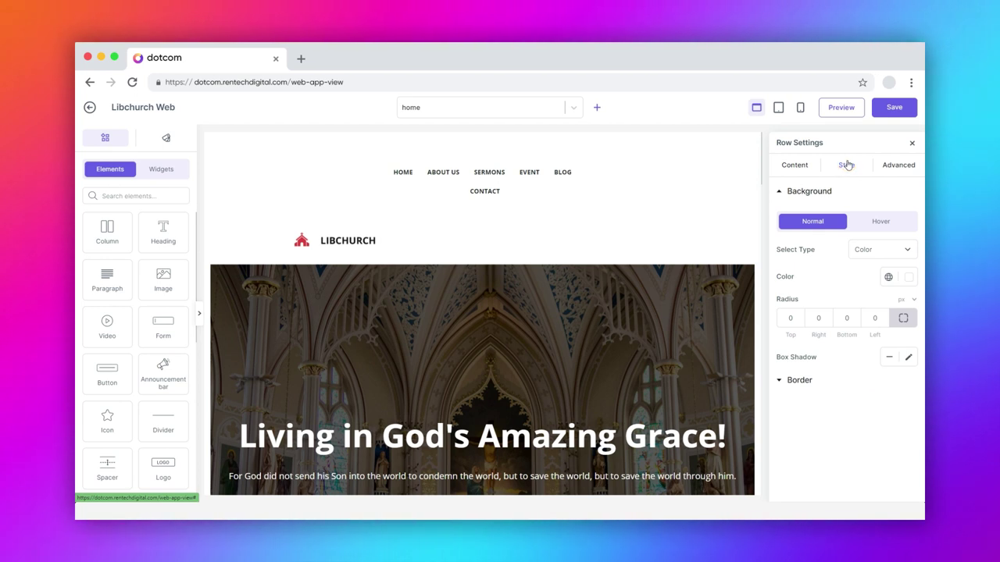
{"action": "left_click", "coordinate": [880, 223]}
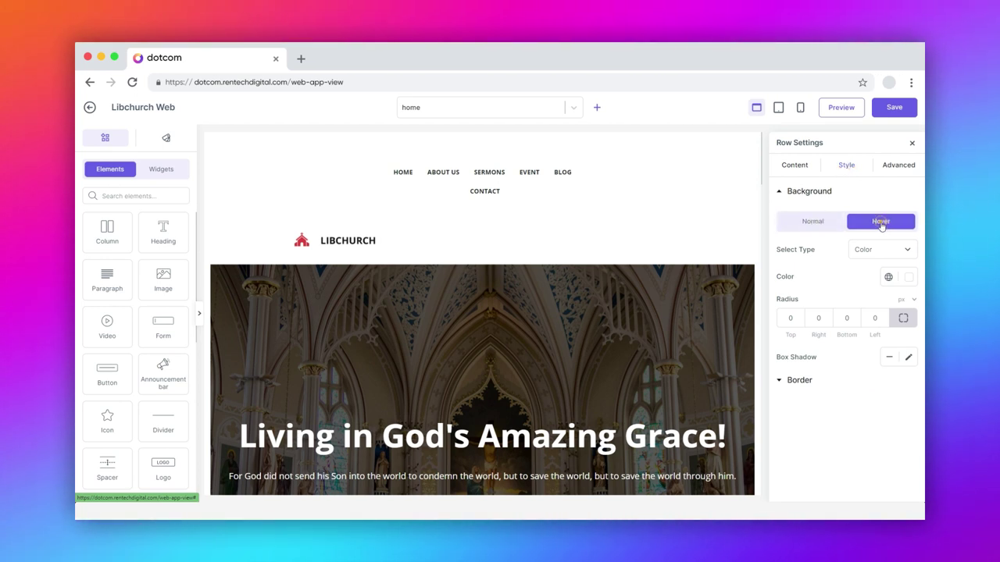
{"action": "left_click", "coordinate": [825, 228]}
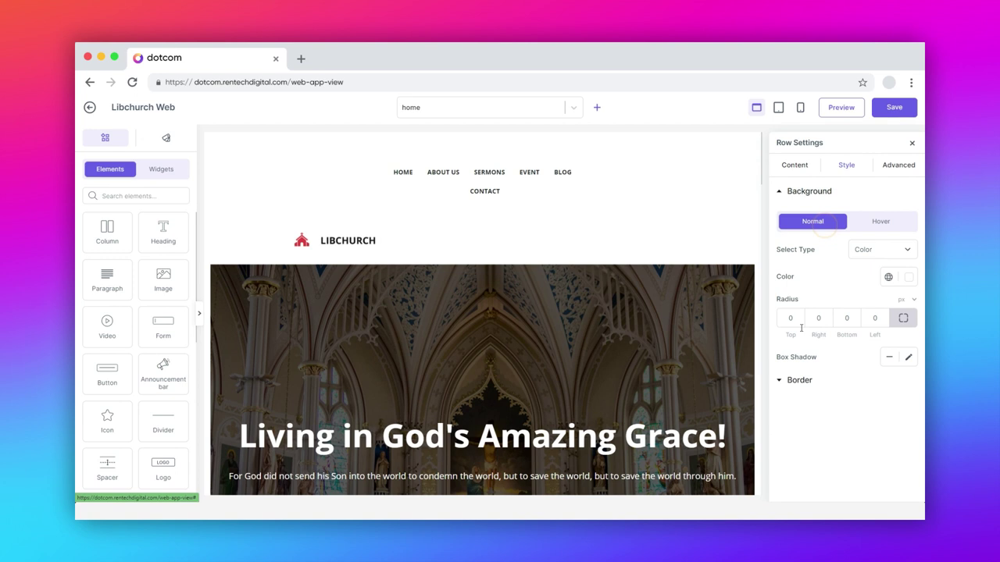
{"action": "left_click", "coordinate": [798, 380]}
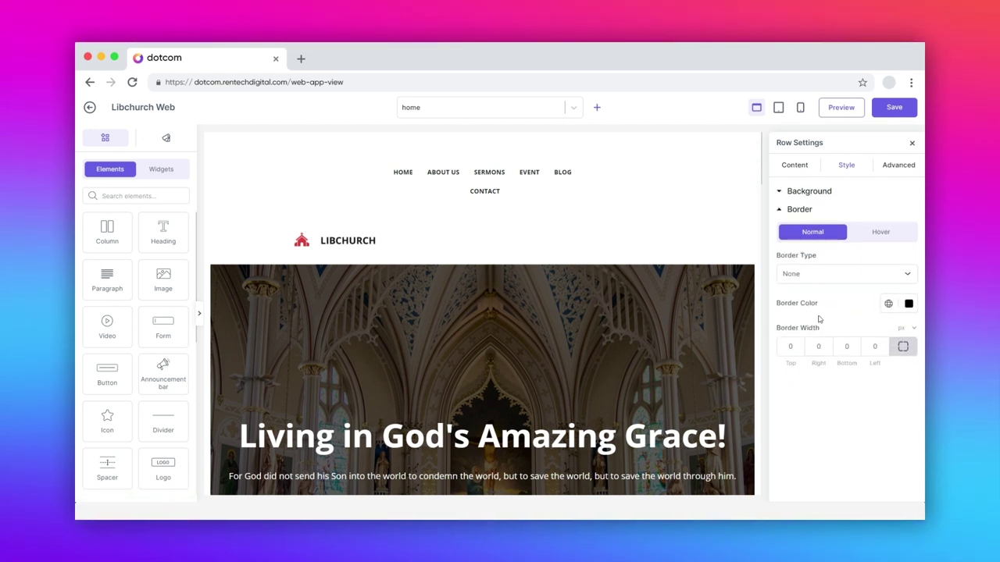
{"action": "left_click", "coordinate": [894, 166]}
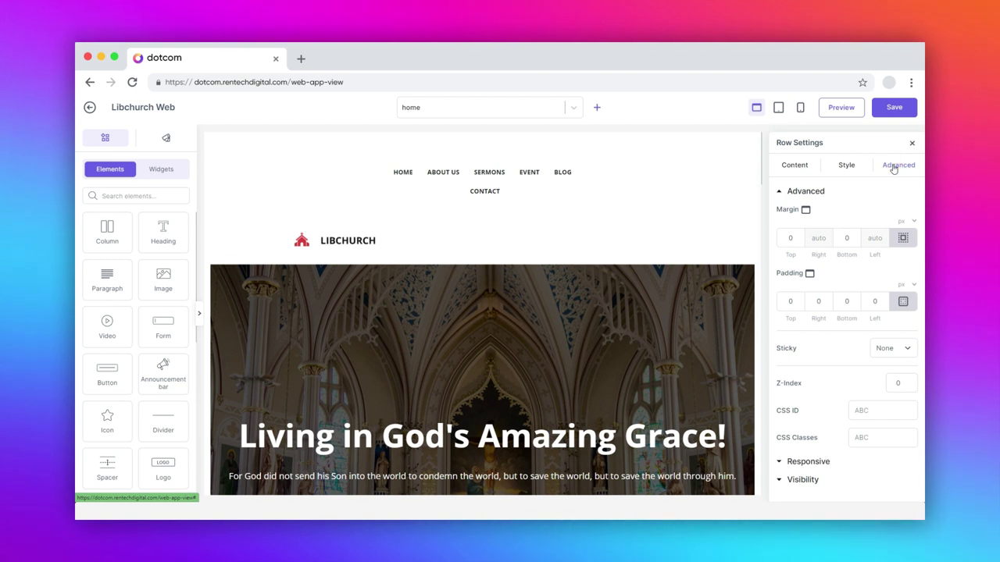
Step: Turn on Reverse Columns for mobile and tablet in the logo row's Responsive options
{"action": "left_click", "coordinate": [787, 238]}
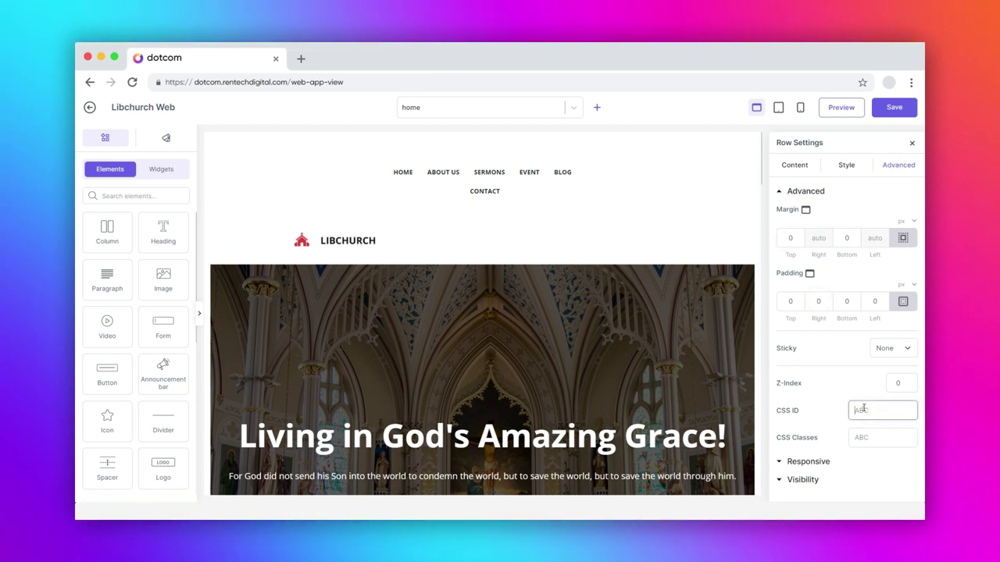
{"action": "left_click", "coordinate": [865, 431]}
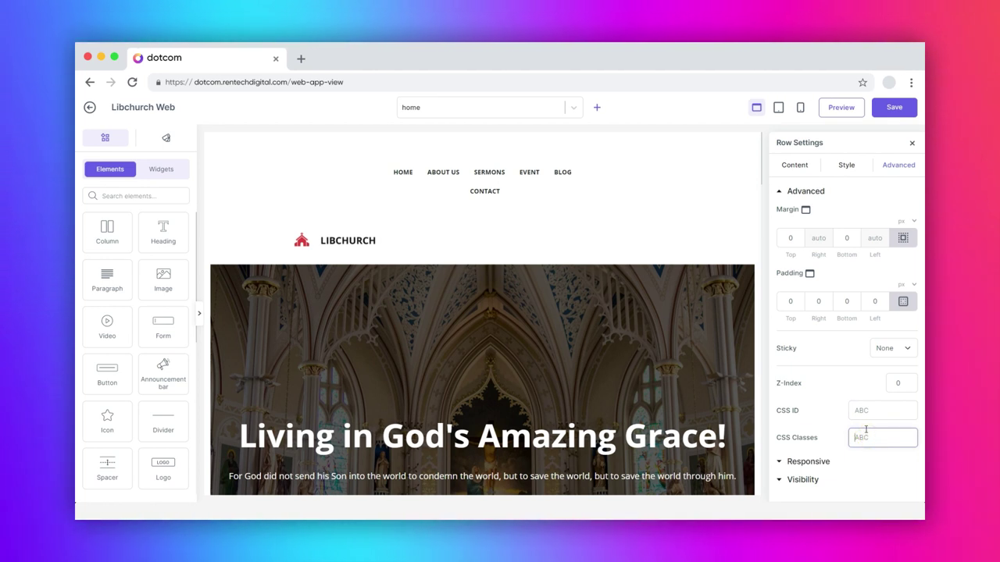
{"action": "left_click", "coordinate": [800, 460]}
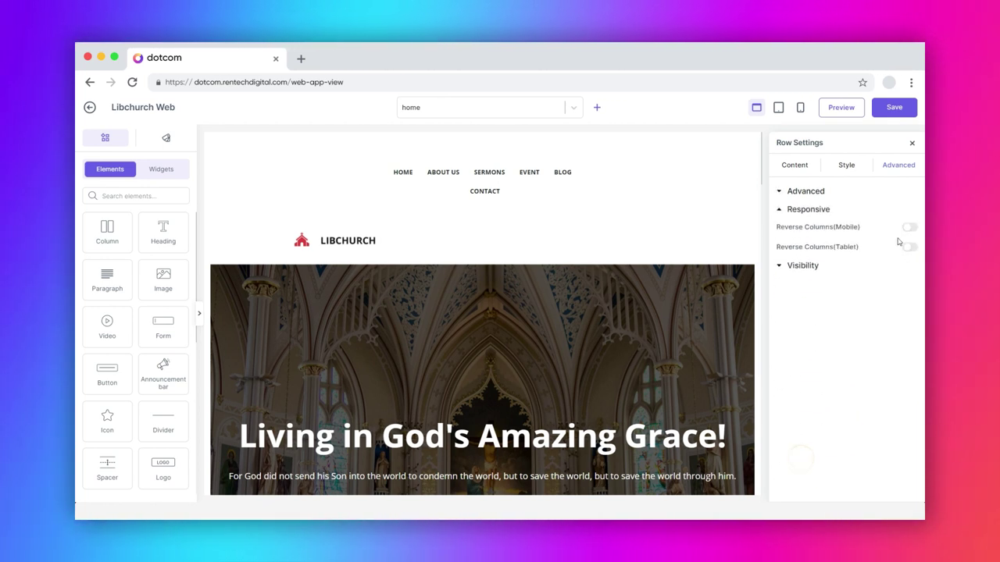
{"action": "left_click", "coordinate": [909, 227]}
{"action": "left_click", "coordinate": [910, 247]}
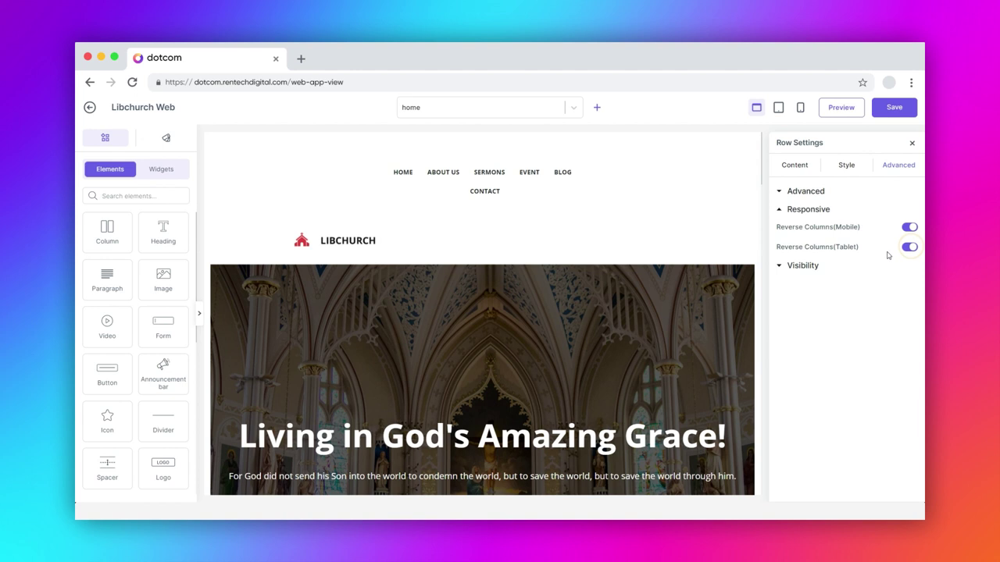
Step: Switch the row's desktop, tablet and mobile Hide options on, then off so it stays visible
{"action": "left_click", "coordinate": [806, 268]}
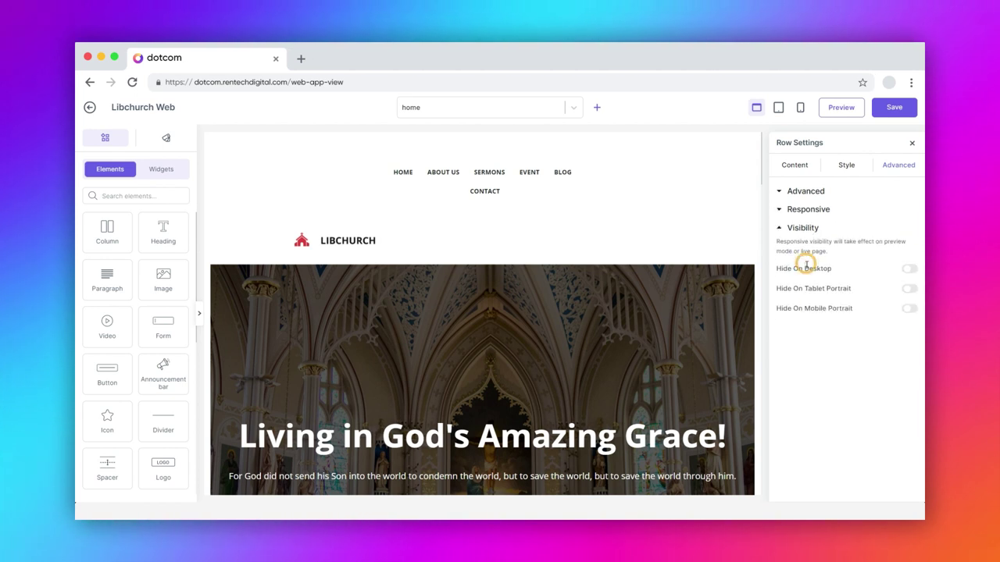
{"action": "left_click", "coordinate": [909, 270]}
{"action": "left_click", "coordinate": [909, 288]}
{"action": "left_click", "coordinate": [909, 308]}
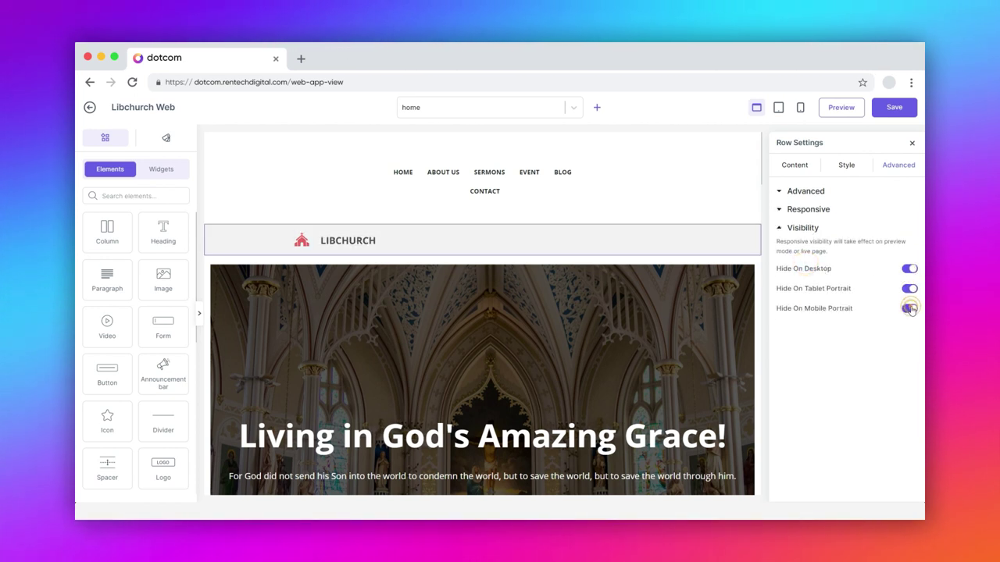
{"action": "left_click", "coordinate": [910, 269]}
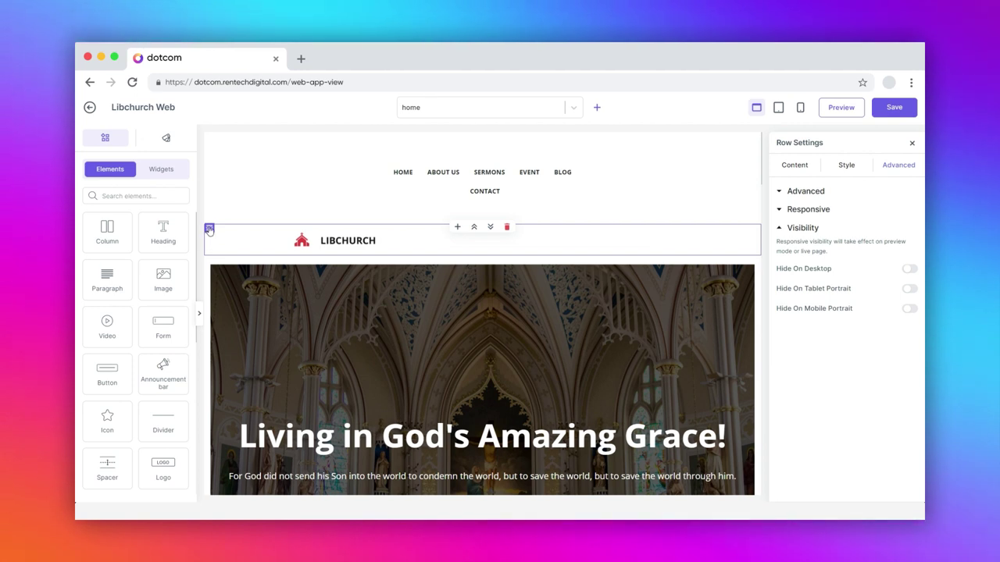
{"action": "left_click", "coordinate": [209, 228]}
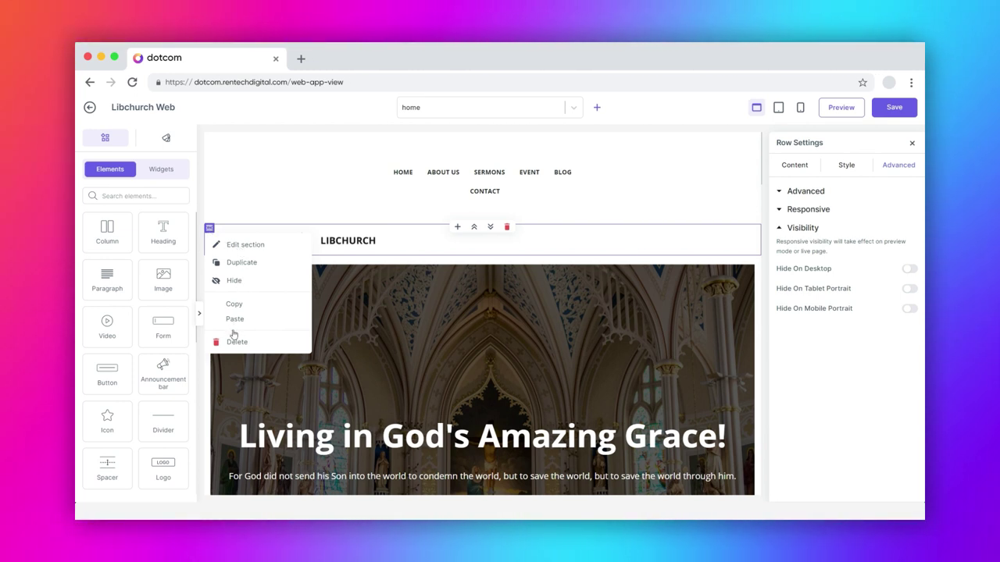
{"action": "left_click", "coordinate": [221, 229]}
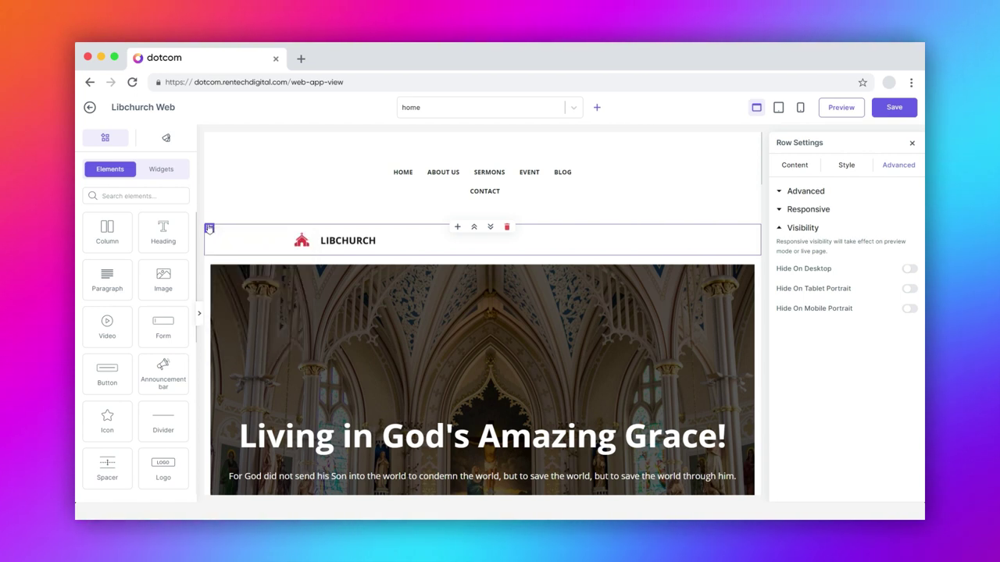
Step: Save and preview the home page, testing the LIBCHURCH logo link and scrolling the page
{"action": "left_click", "coordinate": [894, 108]}
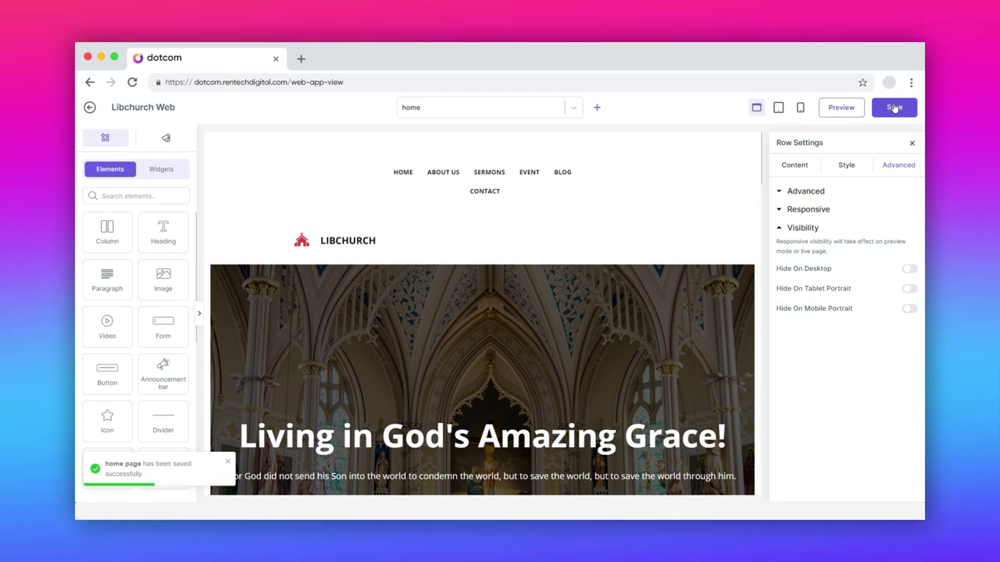
{"action": "left_click", "coordinate": [841, 109]}
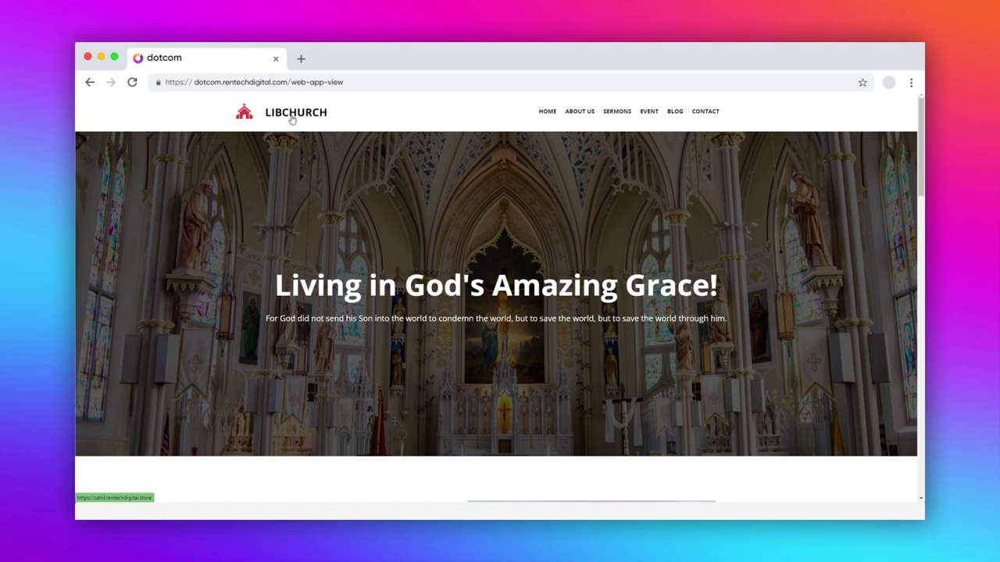
{"action": "left_click", "coordinate": [292, 118]}
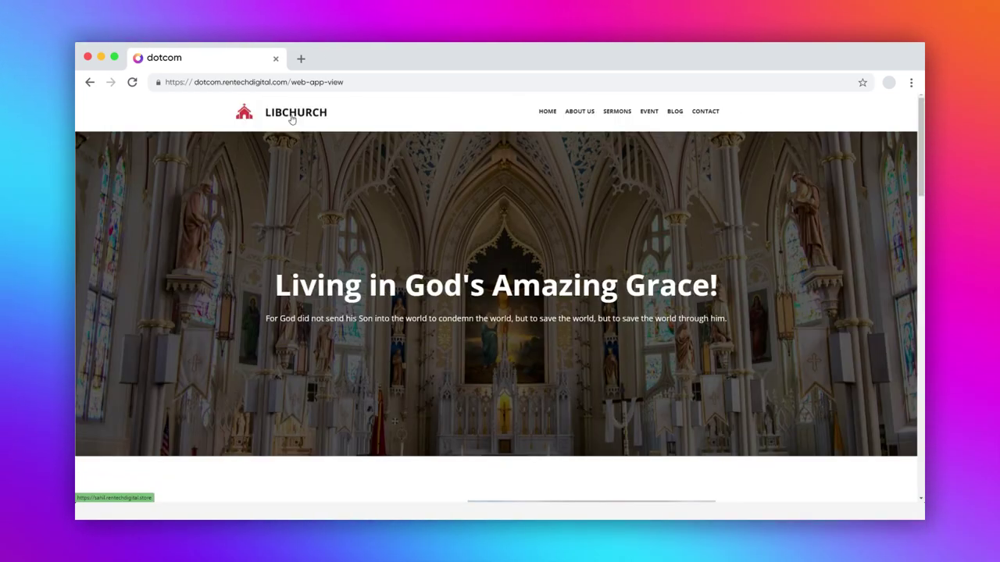
{"action": "scroll", "coordinate": [331, 148], "scroll_direction": "down", "scroll_amount": 5}
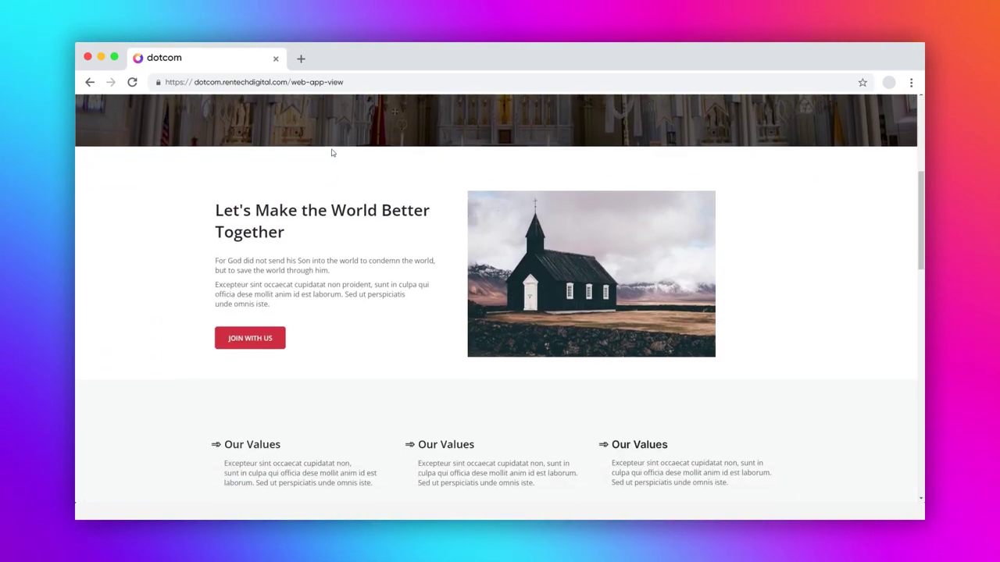
{"action": "scroll", "coordinate": [331, 151], "scroll_direction": "up", "scroll_amount": 5}
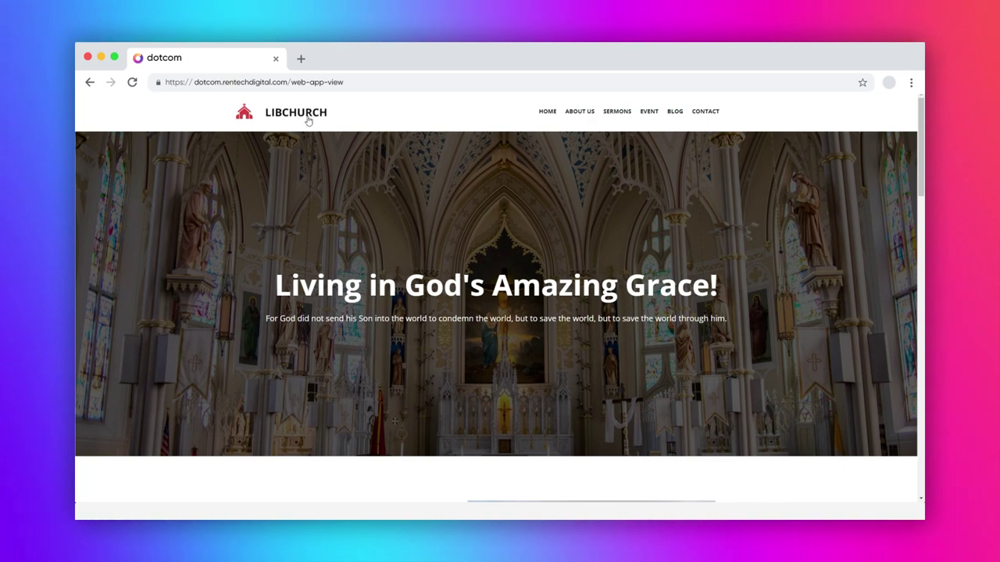